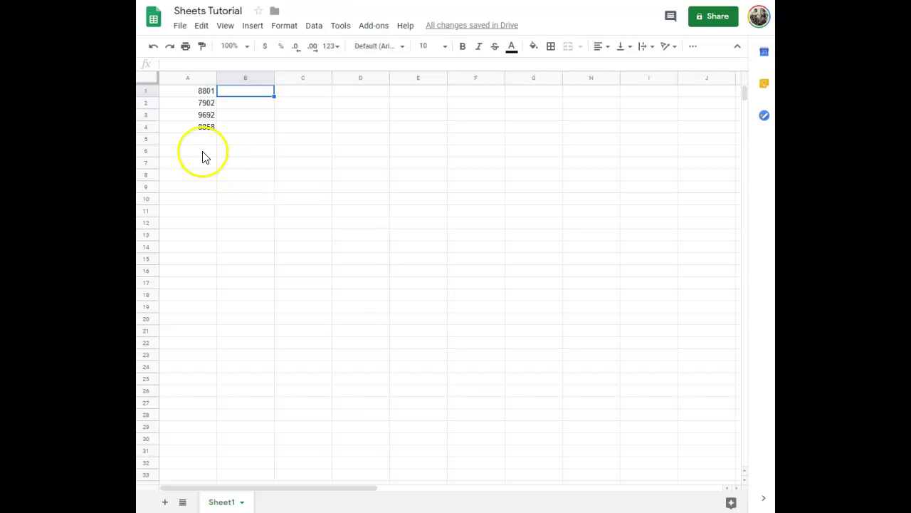
# Insert a column chart based on the values in A1:A4.
pyautogui.click(253, 32)
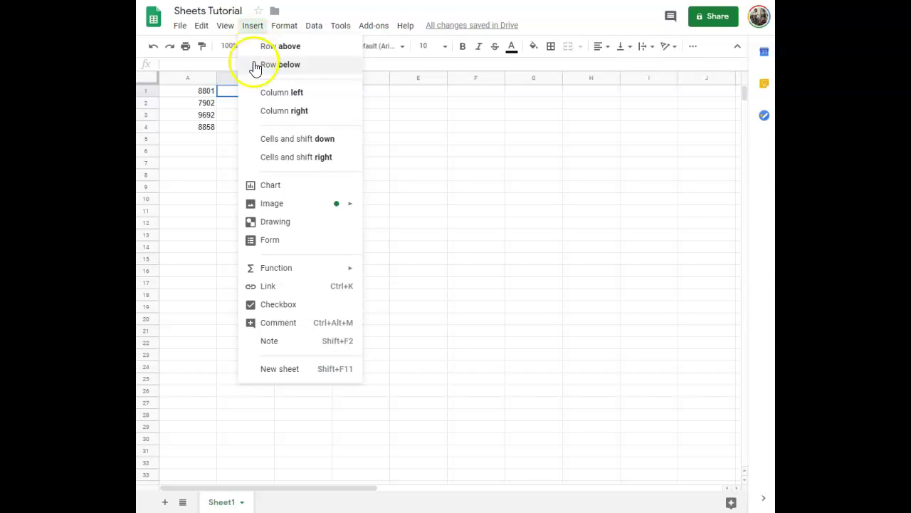
pyautogui.click(275, 188)
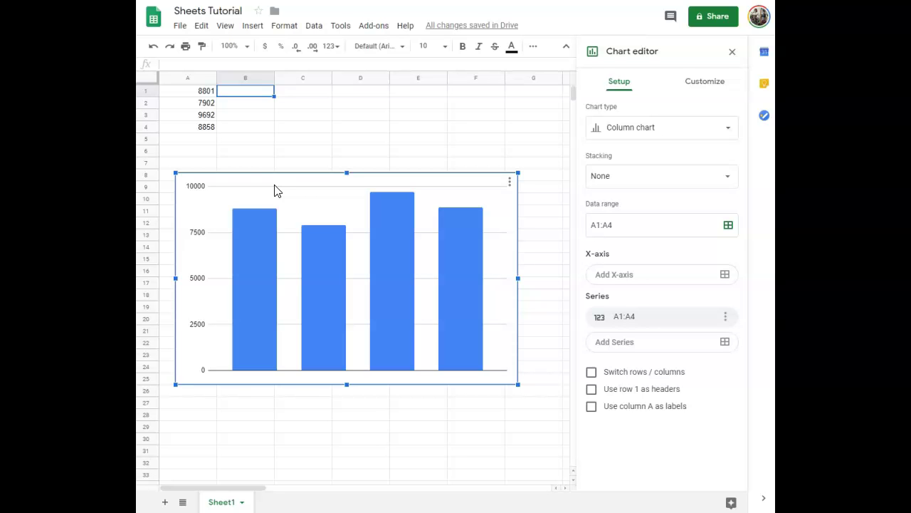
# Copy the values in A1:A4 and paste them into column B starting at B1.
pyautogui.click(183, 93)
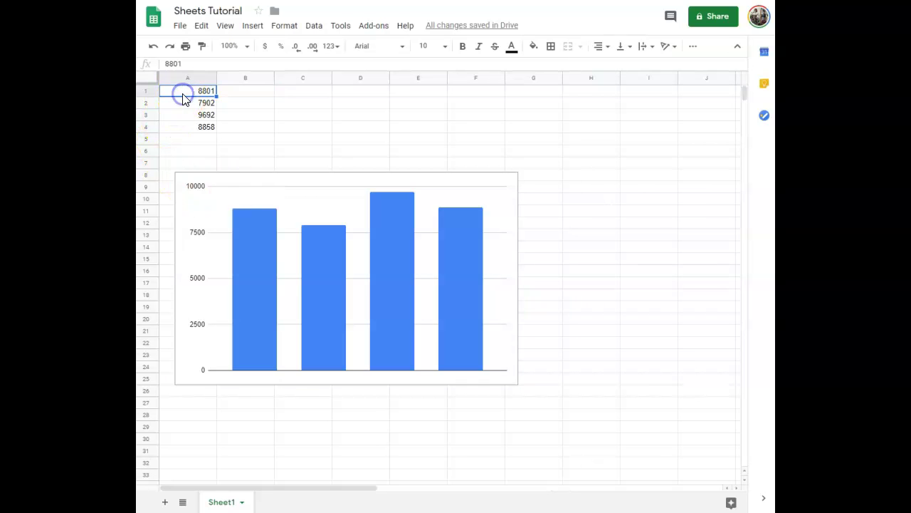
pyautogui.hotkey('shift', 'Down')
pyautogui.hotkey('shift', 'Down')
pyautogui.hotkey('shift', 'Down')
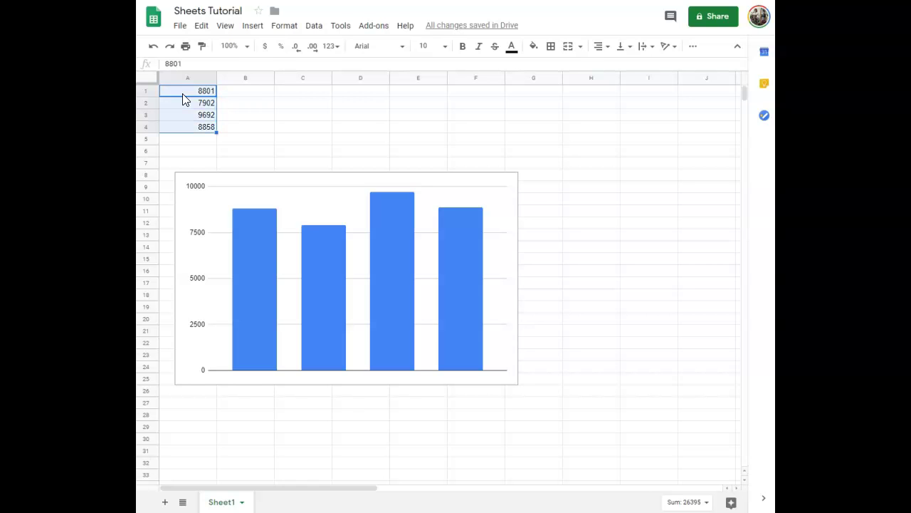
pyautogui.hotkey('ctrl', 'c')
pyautogui.click(235, 91)
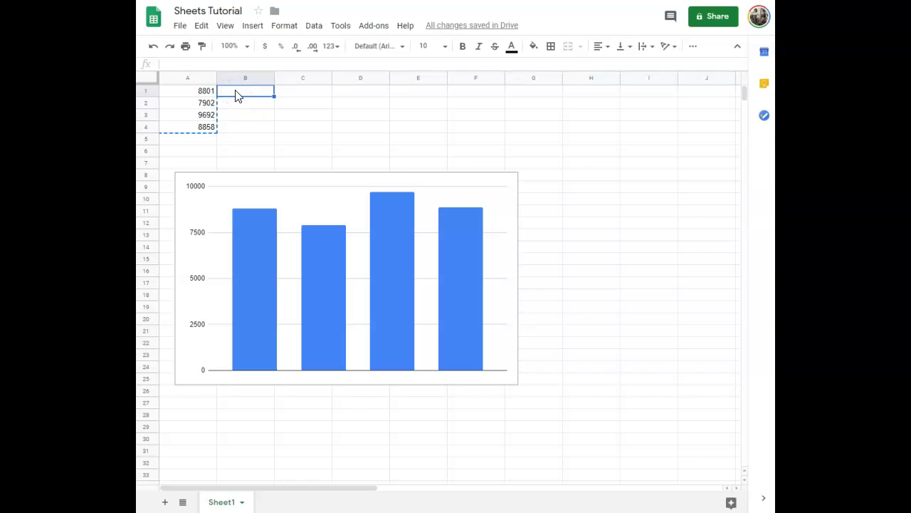
pyautogui.hotkey('ctrl', 'v')
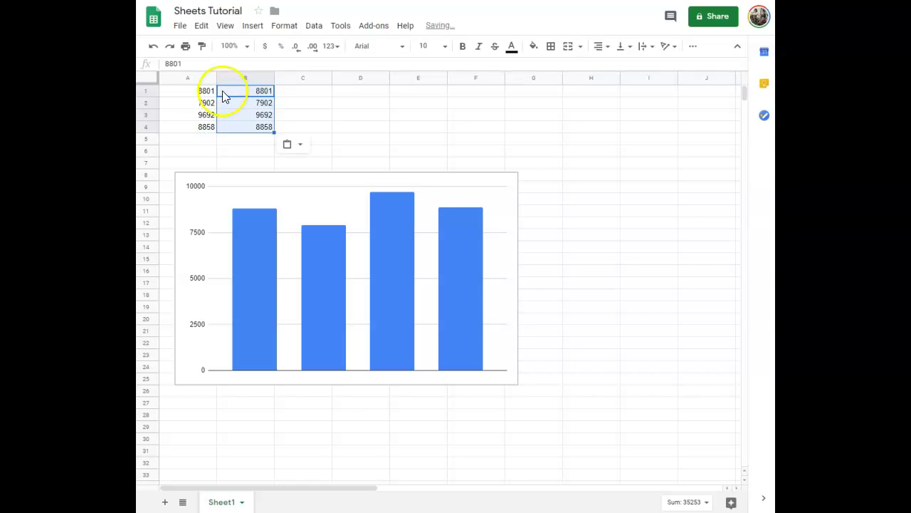
# Clear the contents of cells A1:A4.
pyautogui.click(204, 91)
pyautogui.hotkey('shift', 'Down')
pyautogui.hotkey('shift', 'Down')
pyautogui.hotkey('shift', 'Down')
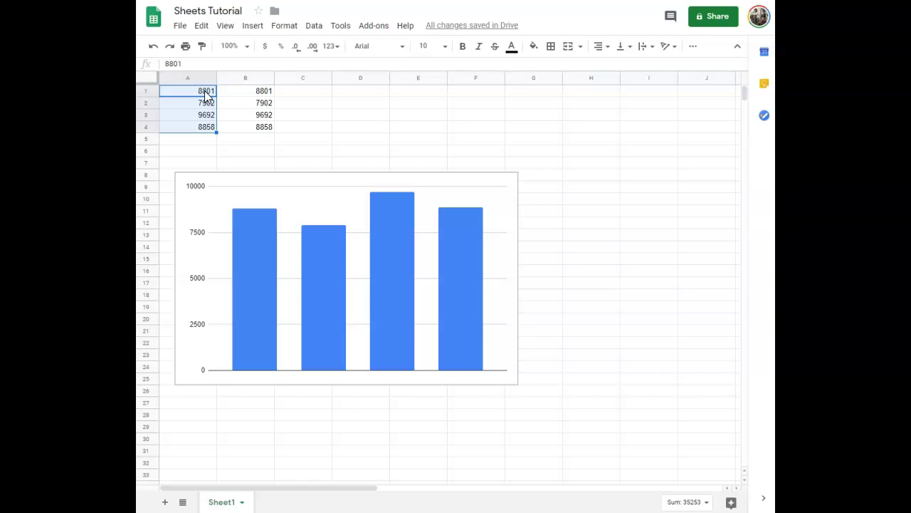
pyautogui.press('Delete')
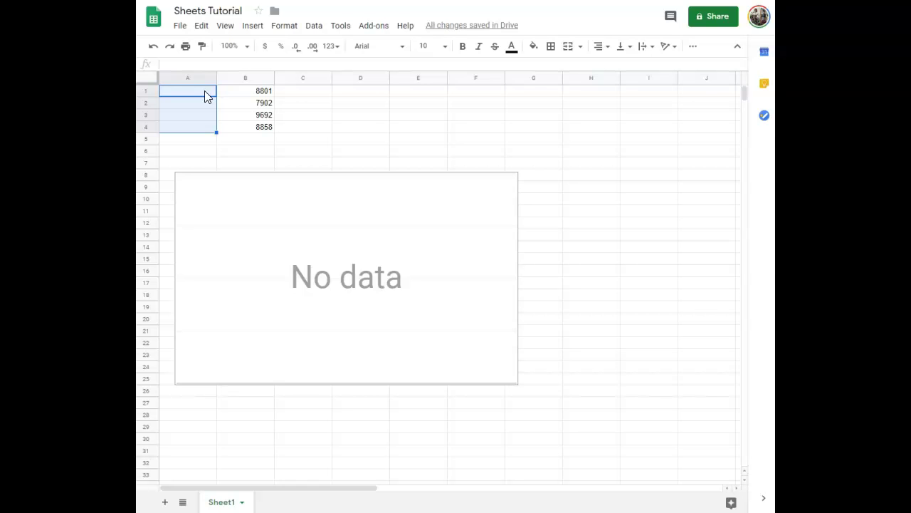
# Open the chart for editing and set its data range to B1:B4.
pyautogui.click(399, 259)
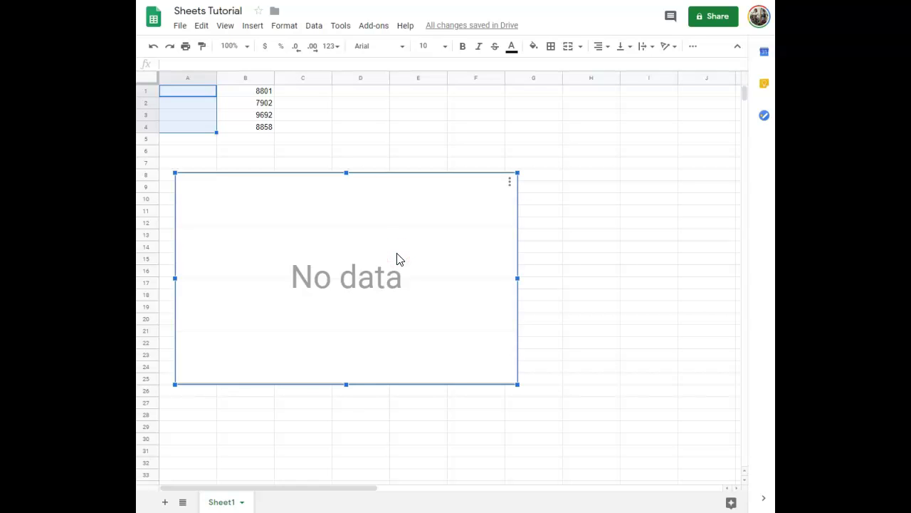
pyautogui.click(398, 259)
pyautogui.click(399, 259)
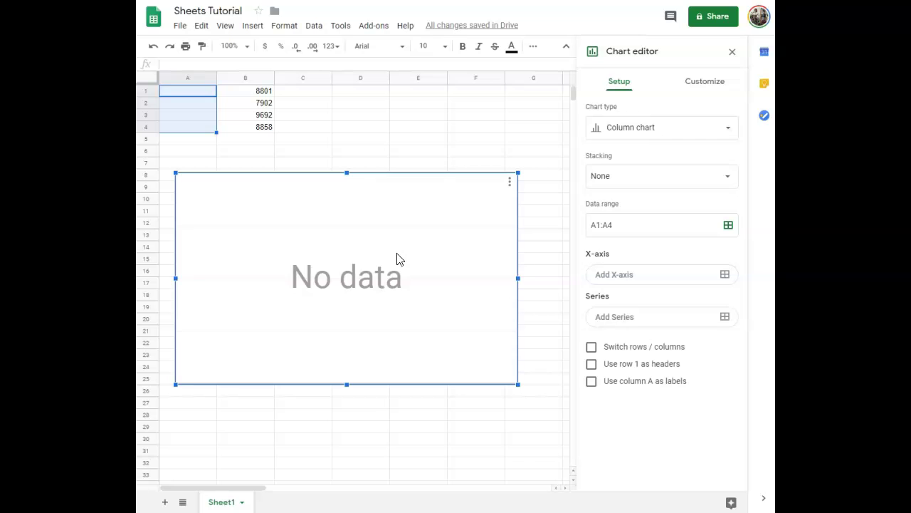
pyautogui.click(620, 226)
pyautogui.write('B1:B4')
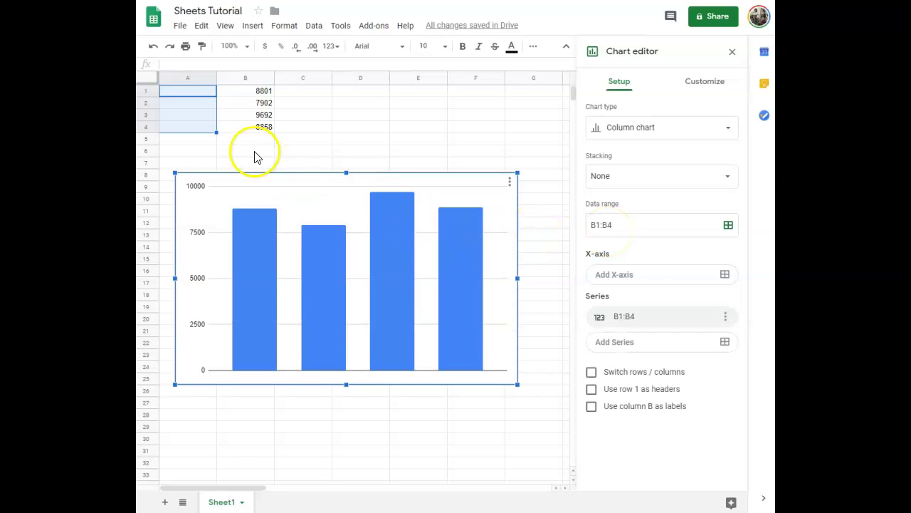
# Enter July, August, September and October in cells A1 to A4.
pyautogui.click(190, 90)
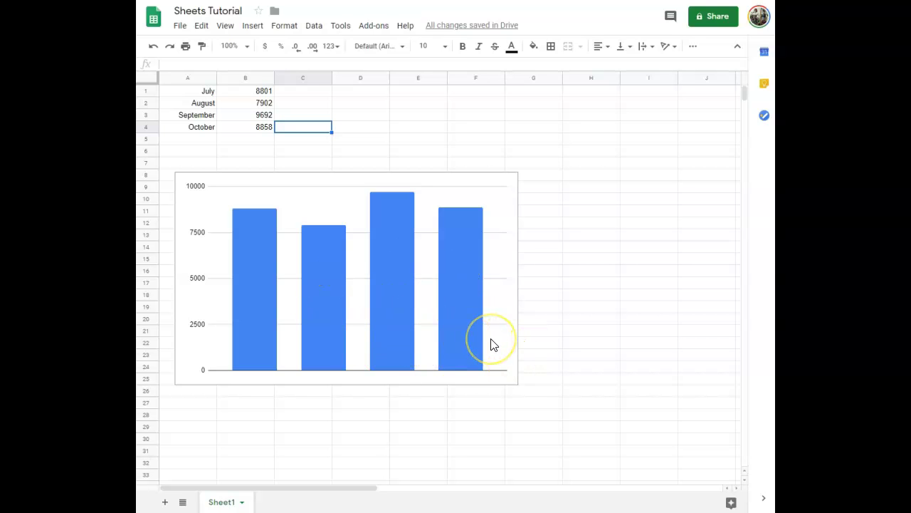
# Add the month names in A1:A4 as the chart's X-axis and close the chart editor.
pyautogui.doubleClick(491, 344)
pyautogui.click(634, 146)
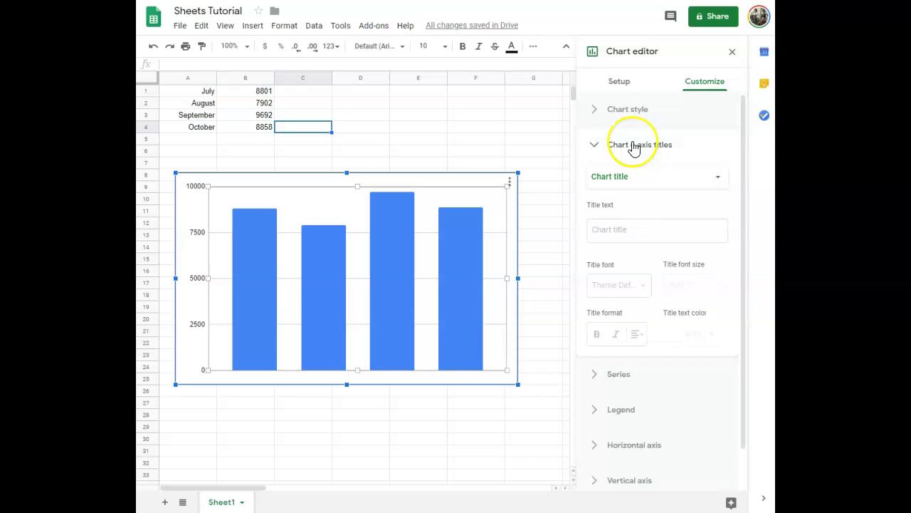
pyautogui.click(623, 109)
pyautogui.click(620, 82)
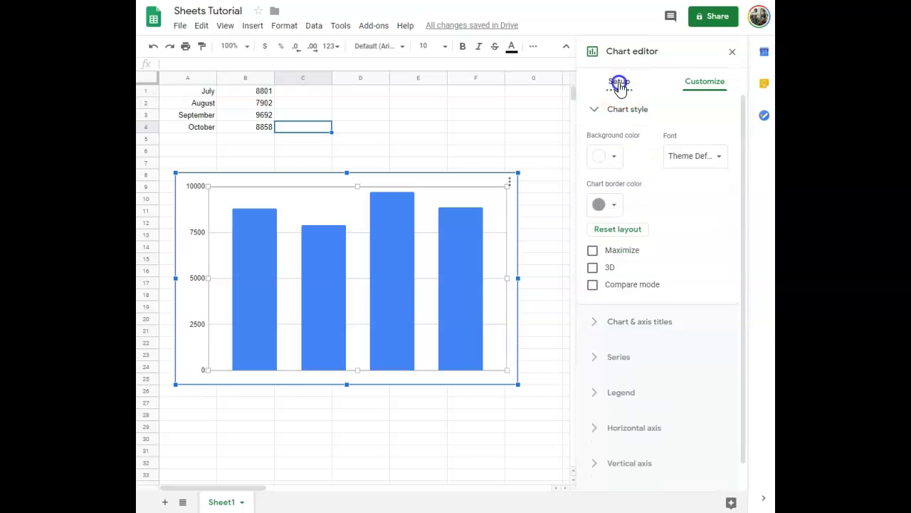
pyautogui.click(649, 274)
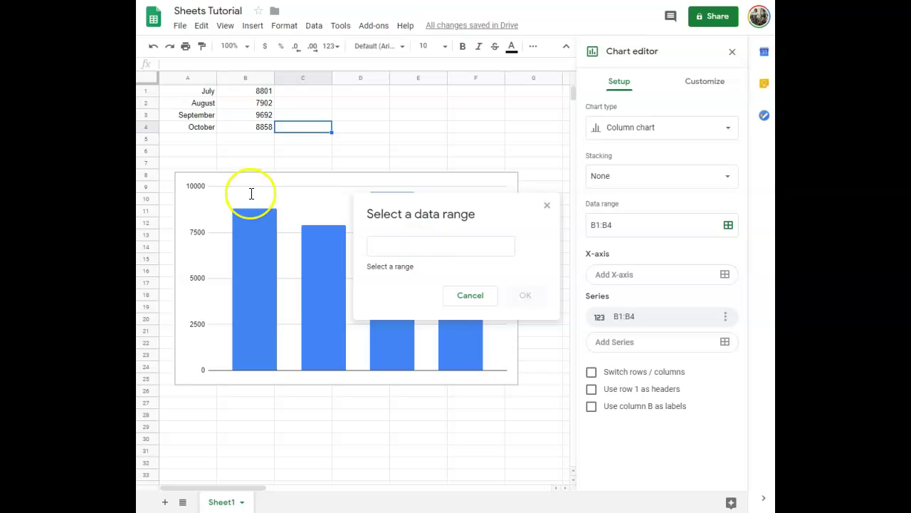
pyautogui.click(205, 92)
pyautogui.moveTo(201, 107); pyautogui.dragTo(197, 128)
pyautogui.click(522, 285)
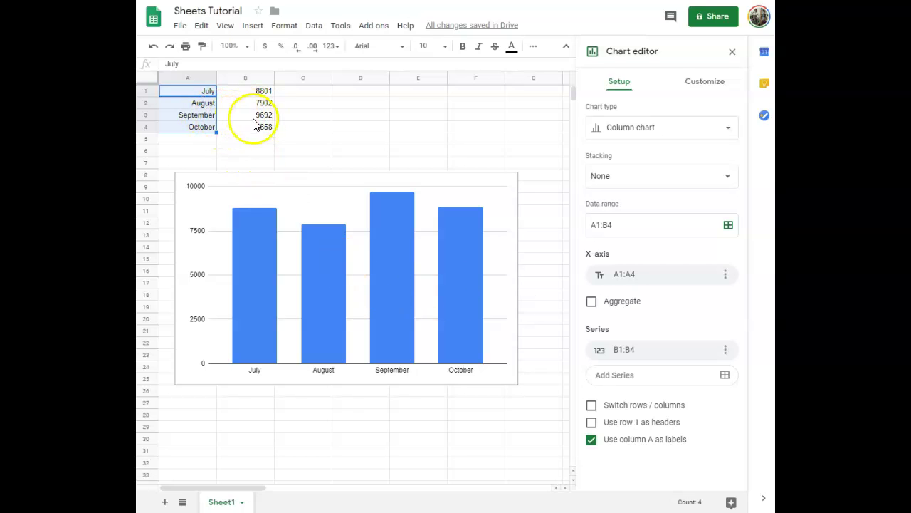
pyautogui.click(325, 131)
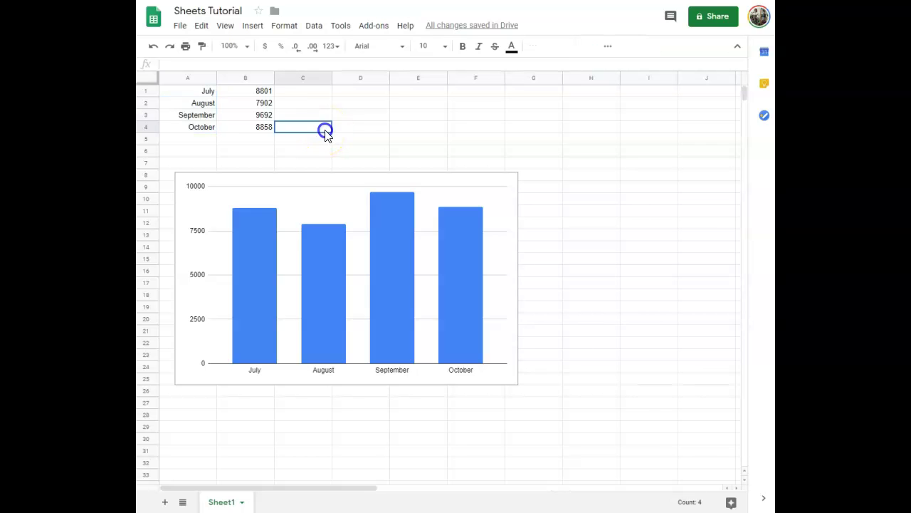
# Reopen the chart's setup and look through the full list of available chart types.
pyautogui.click(255, 116)
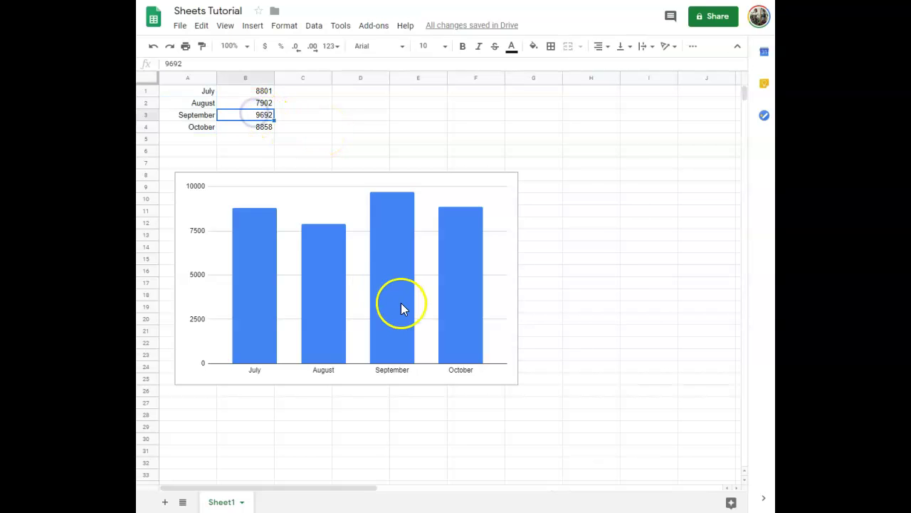
pyautogui.doubleClick(431, 313)
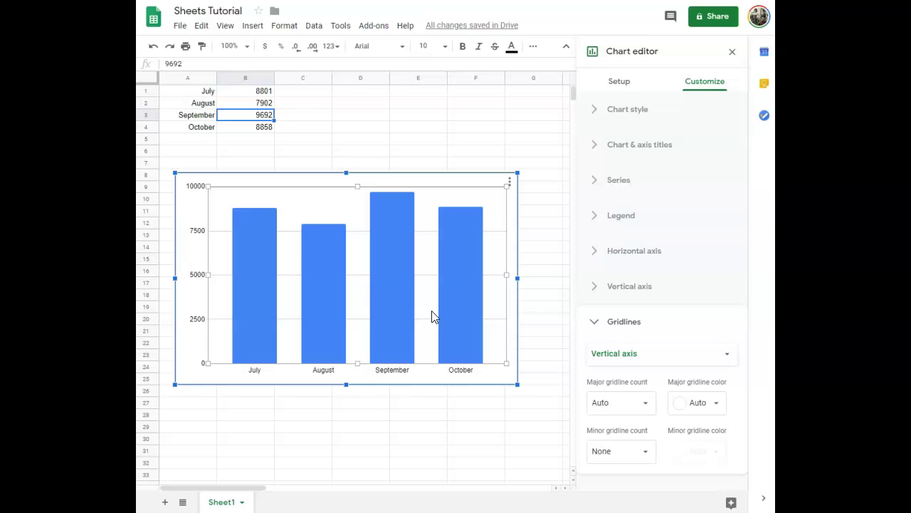
pyautogui.click(628, 87)
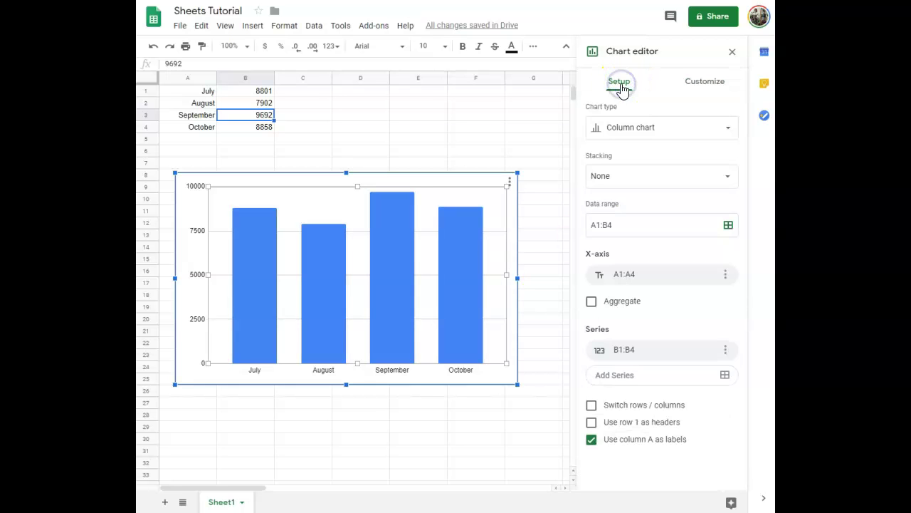
pyautogui.click(692, 131)
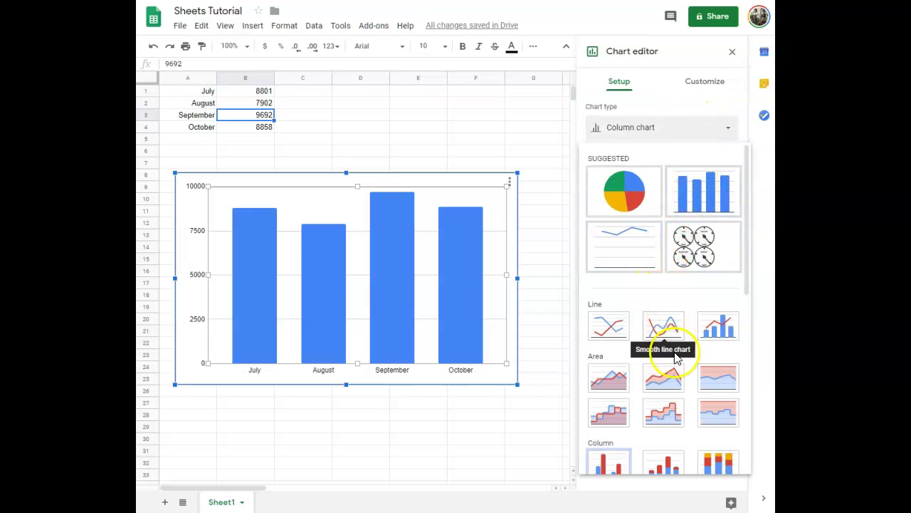
pyautogui.scroll(-1, 679, 364)
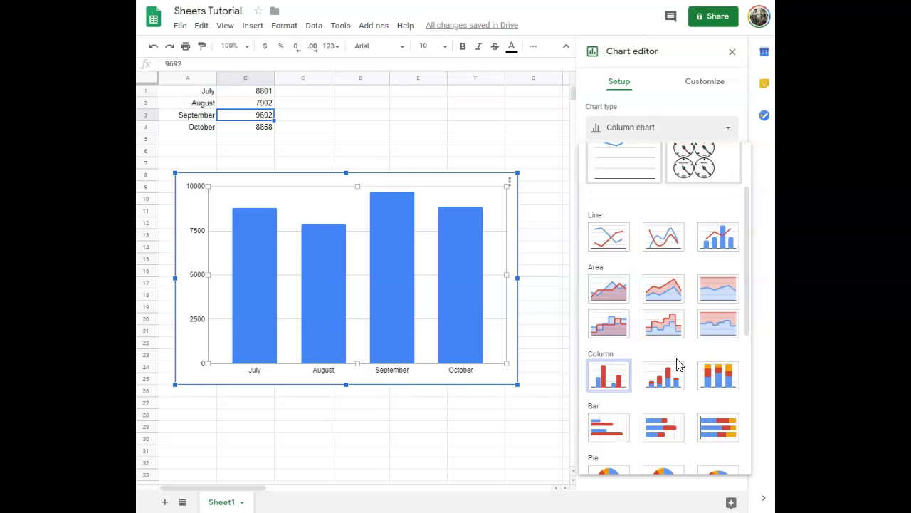
pyautogui.scroll(-5, 678, 365)
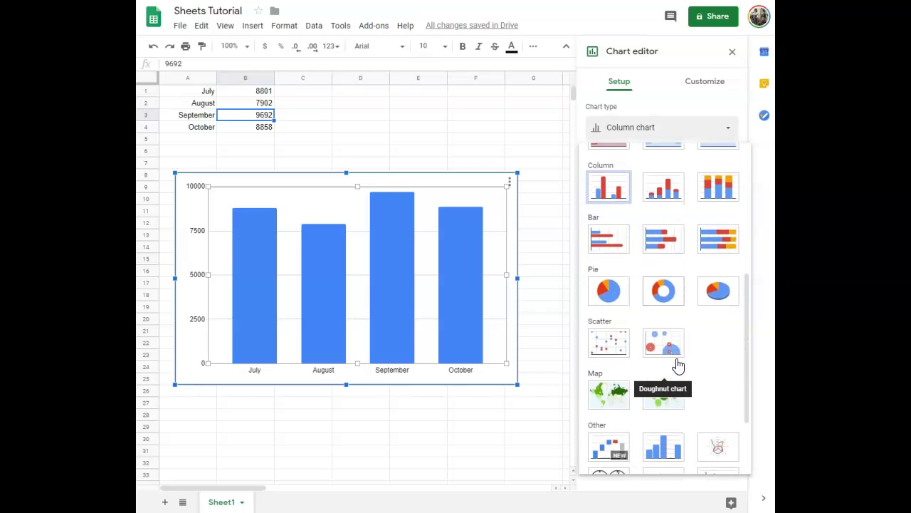
pyautogui.scroll(-1, 678, 364)
pyautogui.scroll(-3, 678, 364)
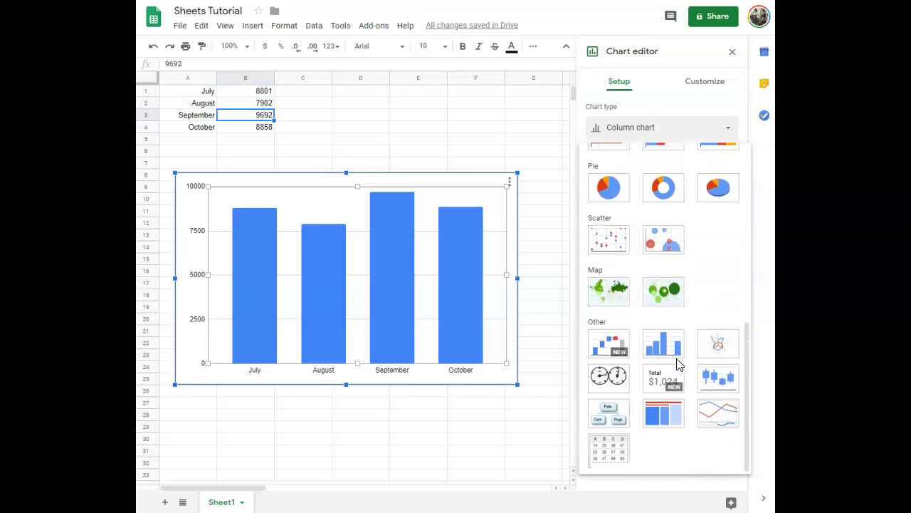
pyautogui.scroll(5, 678, 364)
pyautogui.scroll(6, 678, 365)
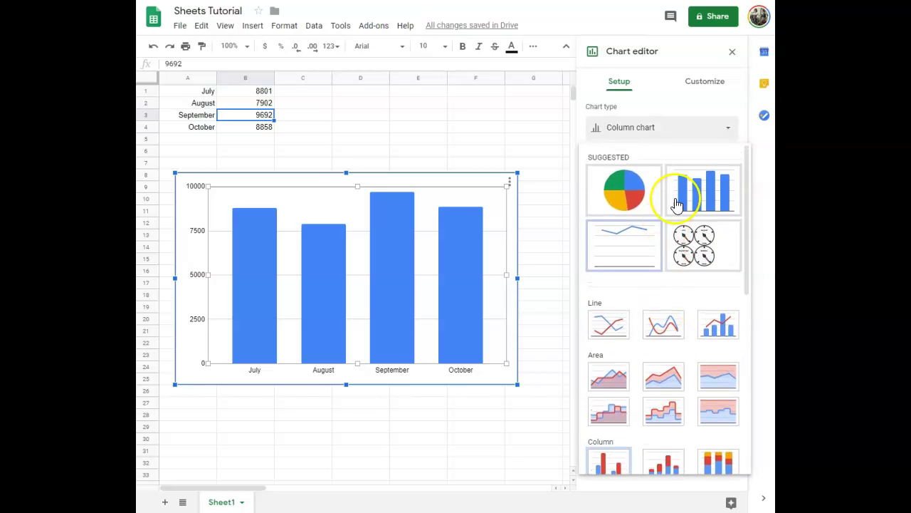
pyautogui.click(697, 86)
# Examine the chart's customization options for the vertical axis and the horizontal axis.
pyautogui.click(697, 86)
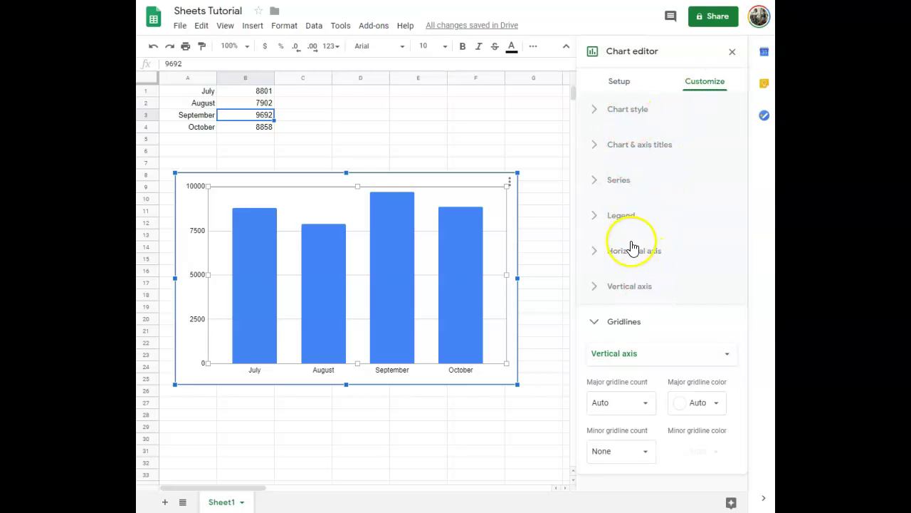
pyautogui.click(631, 293)
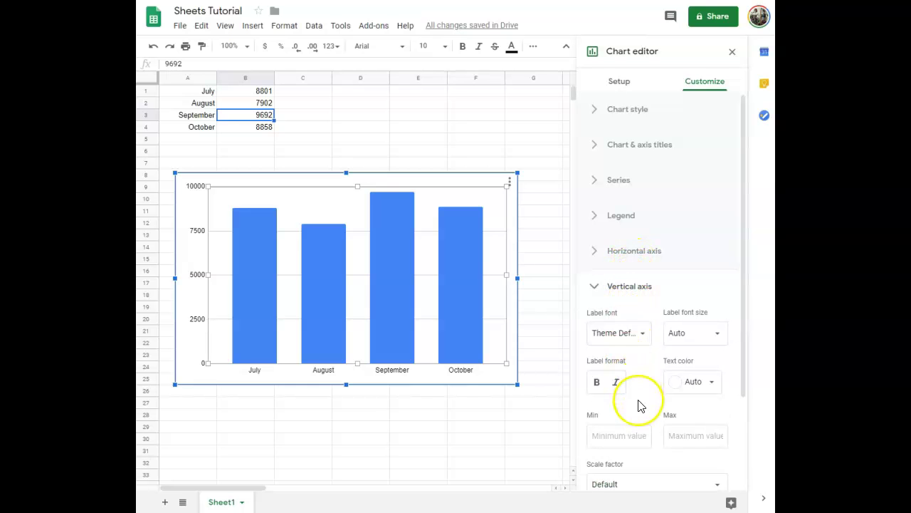
pyautogui.scroll(-2, 637, 403)
pyautogui.scroll(2, 638, 405)
pyautogui.click(639, 252)
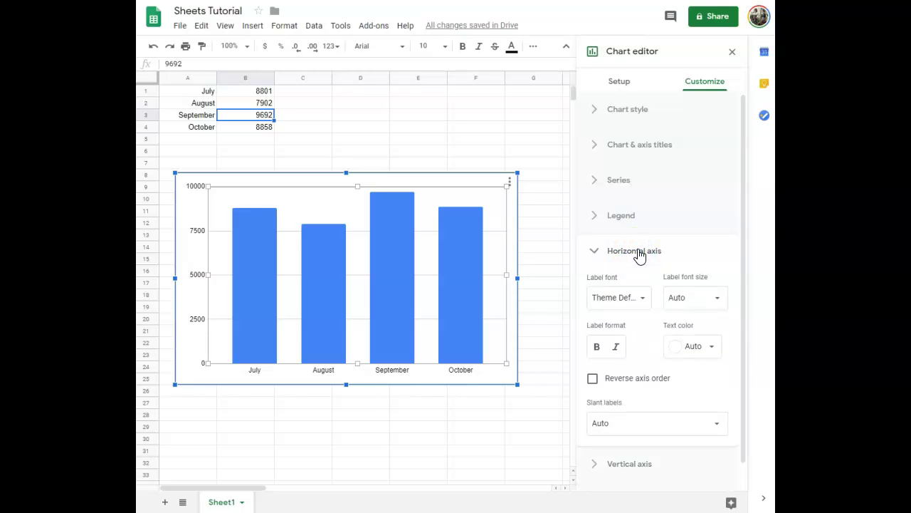
# Set the chart title to "People Count".
pyautogui.click(640, 147)
pyautogui.click(617, 230)
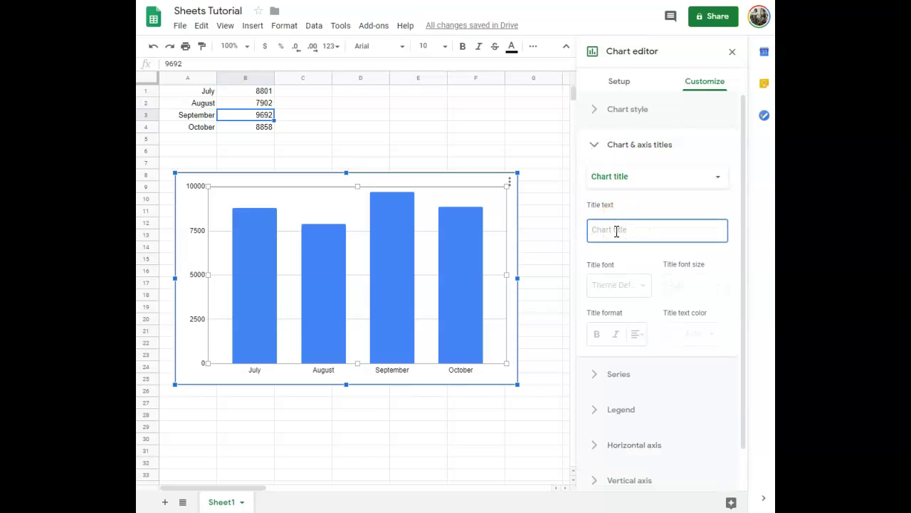
pyautogui.write('Peop')
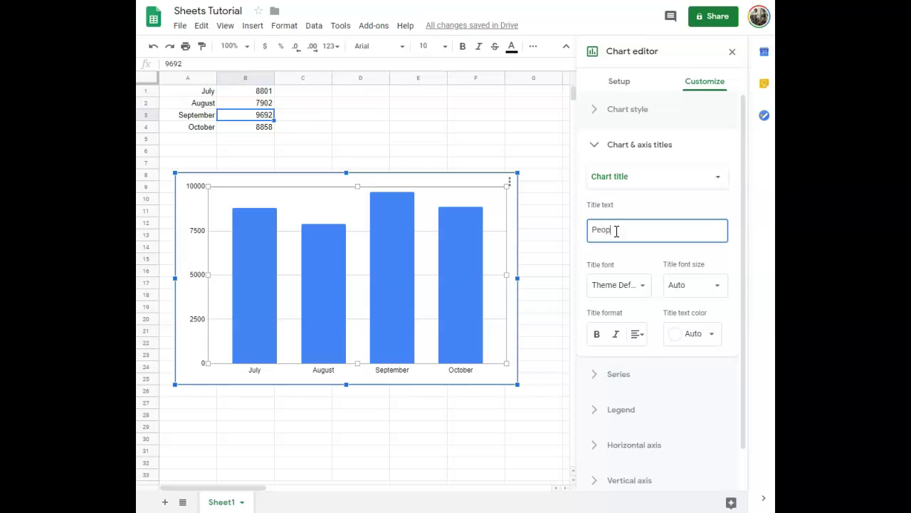
pyautogui.write('le Count')
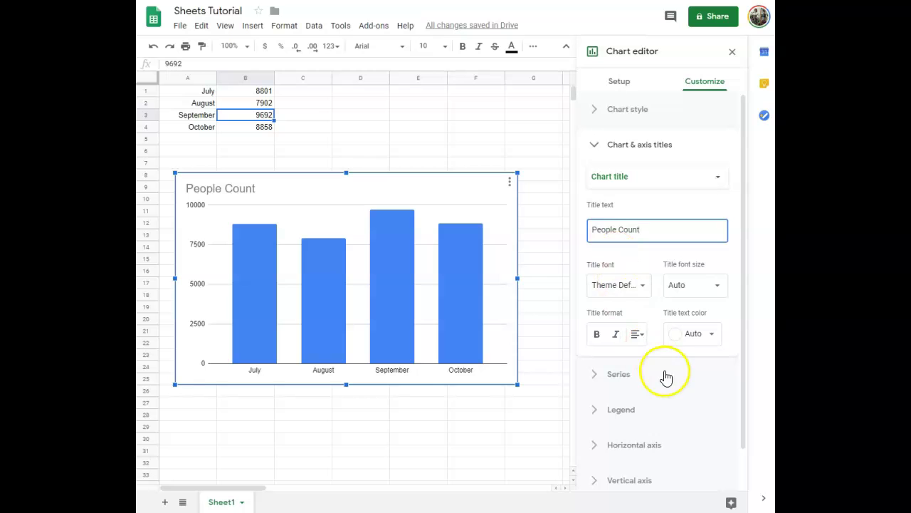
# In the chart style settings, switch Maximize on and off again, and enable the 3D option.
pyautogui.click(620, 111)
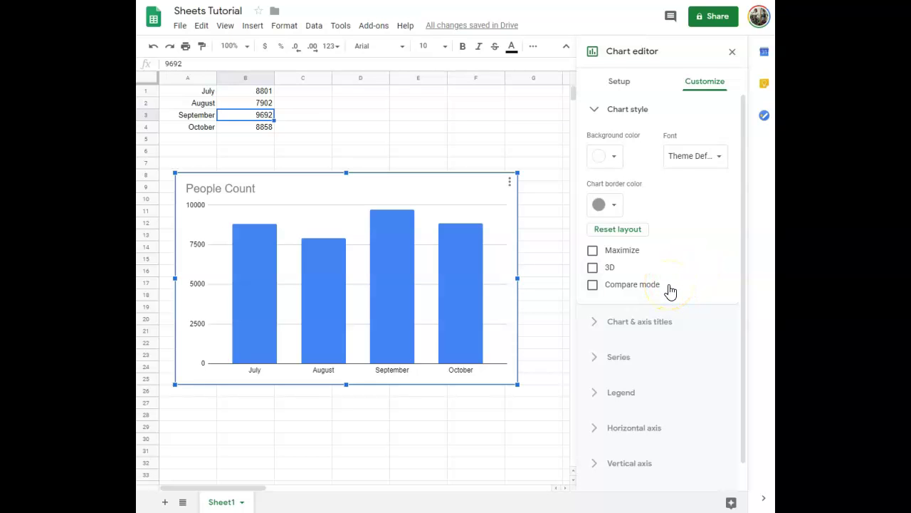
pyautogui.click(594, 252)
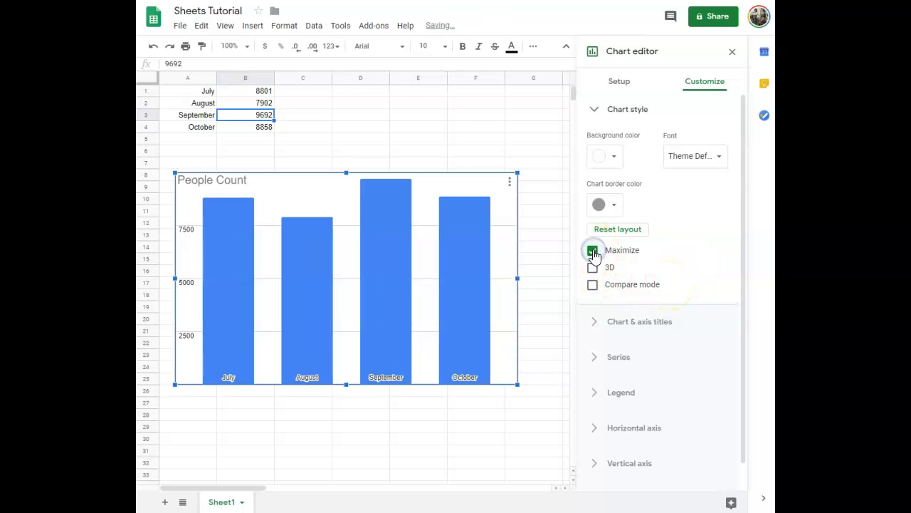
pyautogui.click(593, 251)
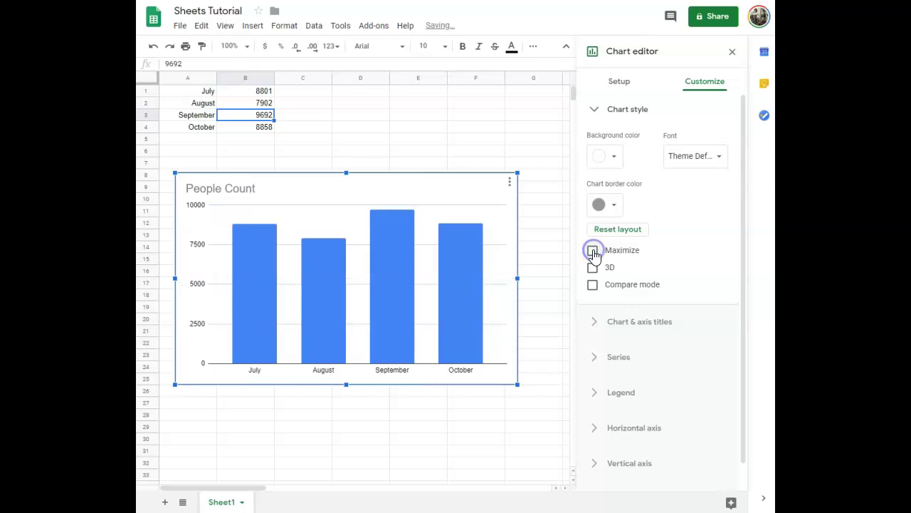
pyautogui.click(594, 270)
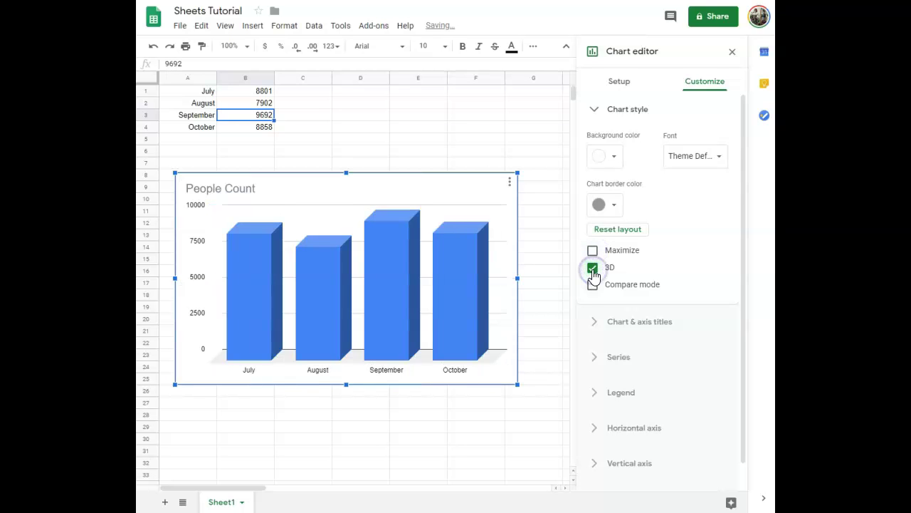
# In the chart style settings, switch Compare mode on and off again, and disable the 3D option.
pyautogui.click(594, 286)
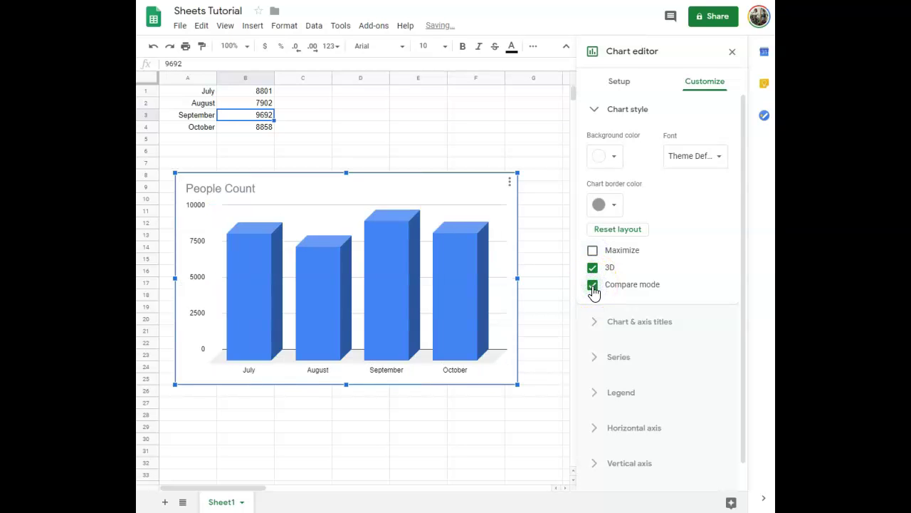
pyautogui.click(595, 273)
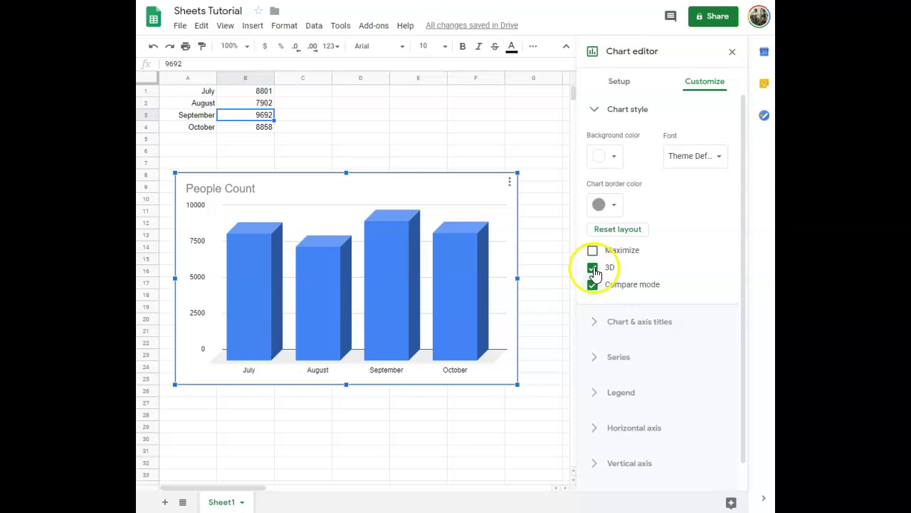
pyautogui.click(594, 288)
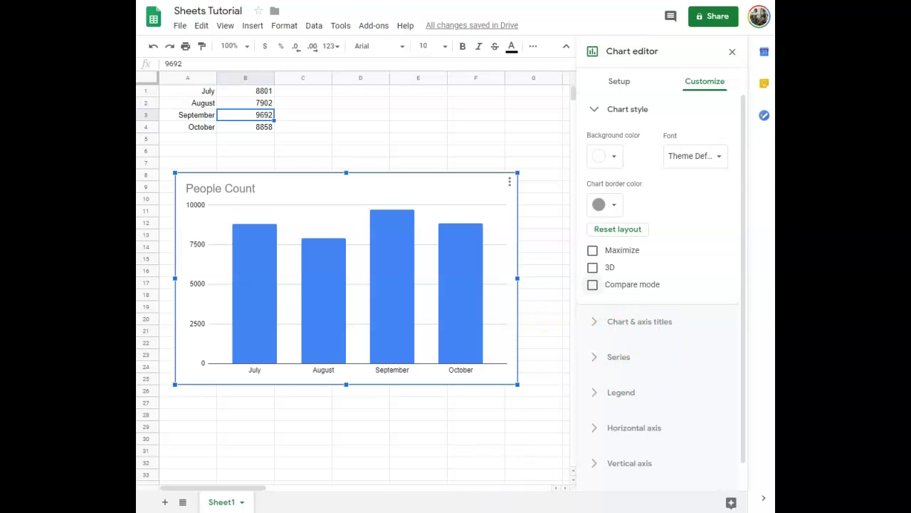
# Switch to the Laramie Branch Usage Survey in Google Forms and examine the summary charts of its responses, question by question.
pyautogui.click(427, 491)
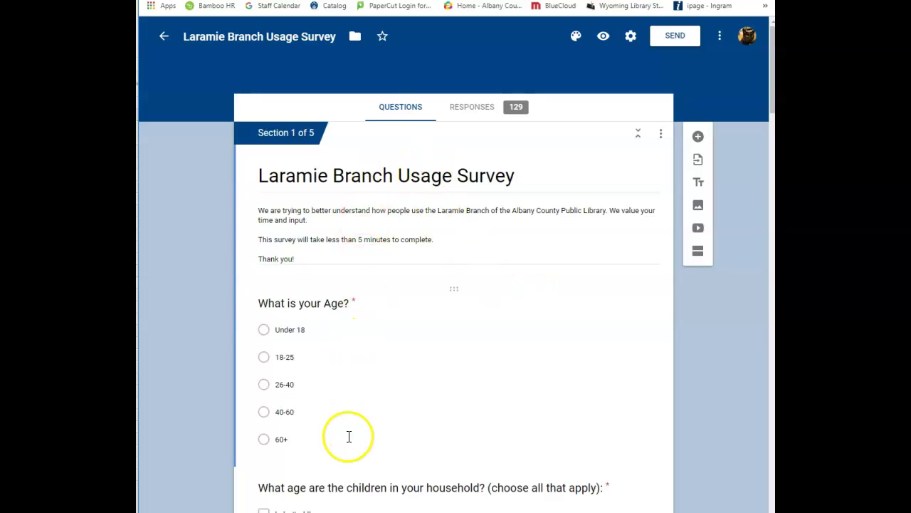
pyautogui.click(474, 114)
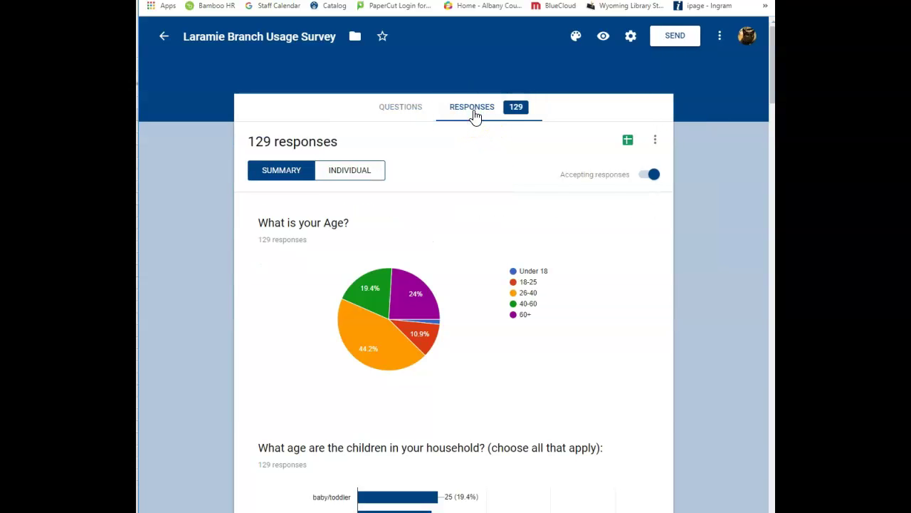
pyautogui.scroll(-1, 633, 279)
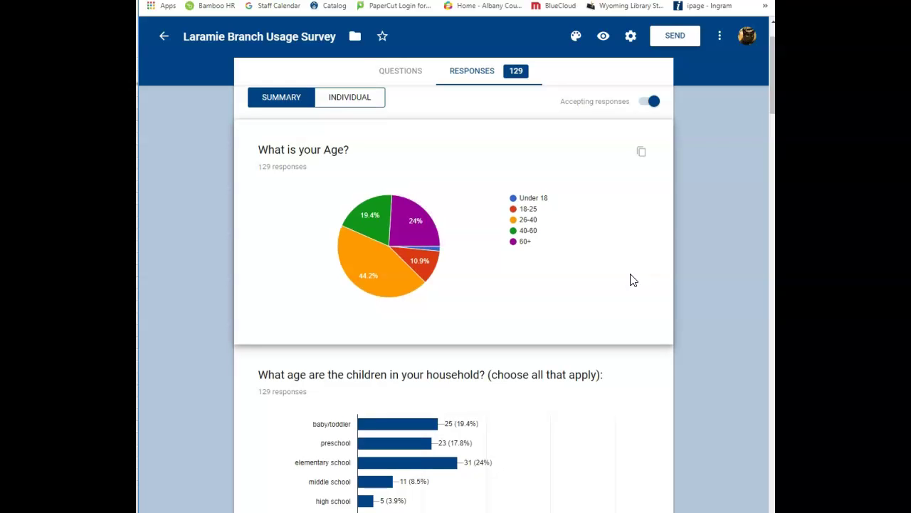
pyautogui.scroll(-2, 631, 280)
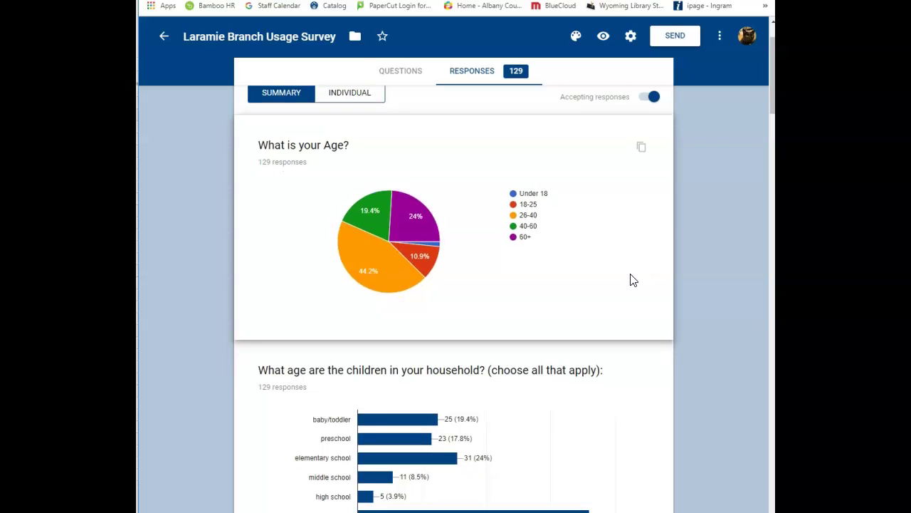
pyautogui.click(639, 360)
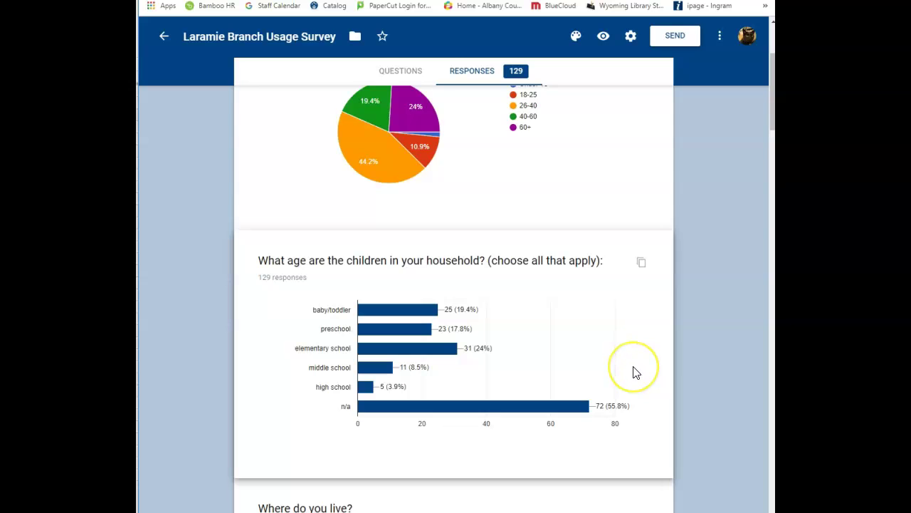
pyautogui.scroll(-2, 633, 372)
pyautogui.scroll(-1, 636, 373)
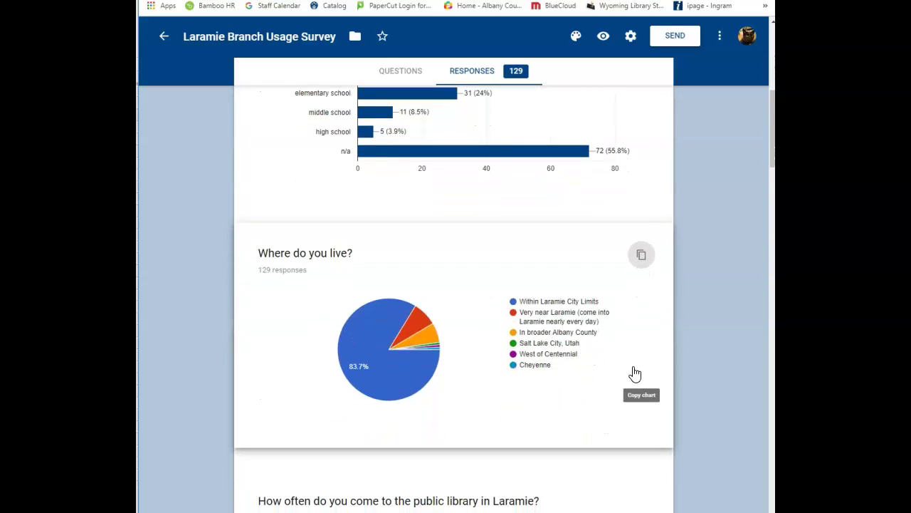
pyautogui.scroll(-1, 636, 371)
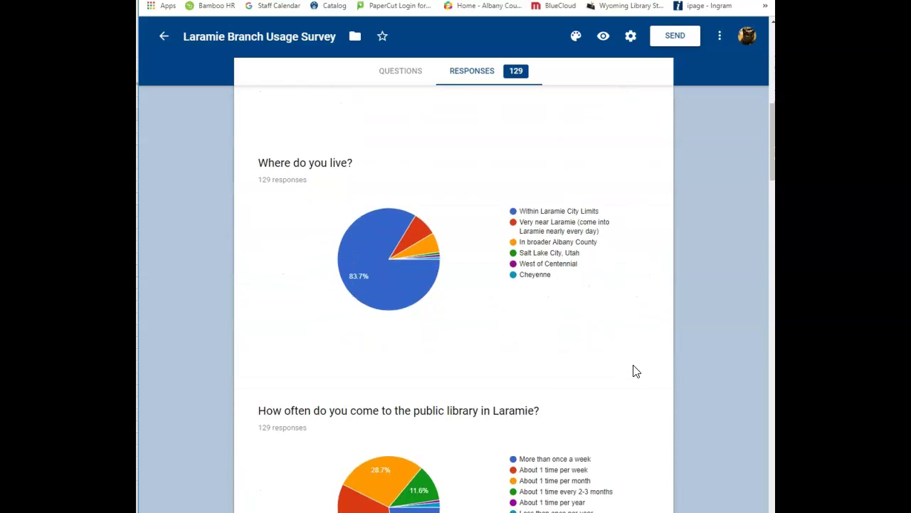
pyautogui.scroll(-3, 636, 371)
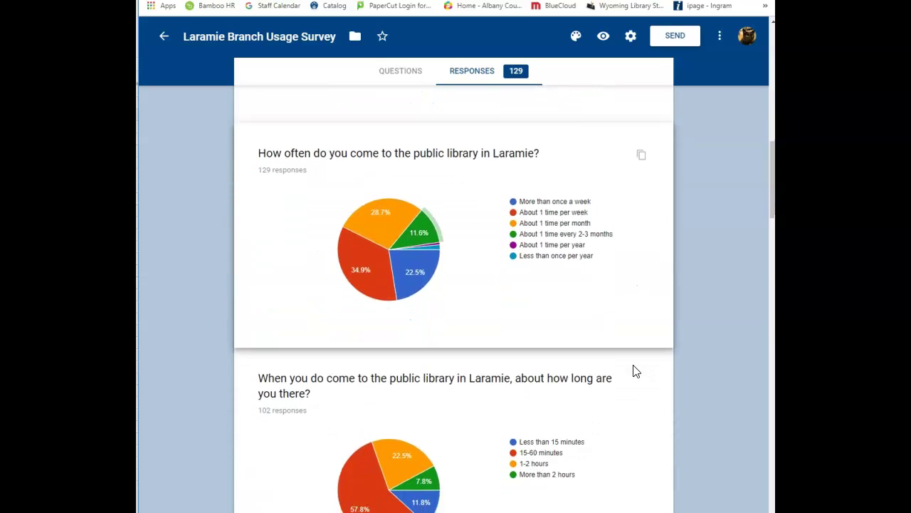
pyautogui.scroll(-2, 636, 371)
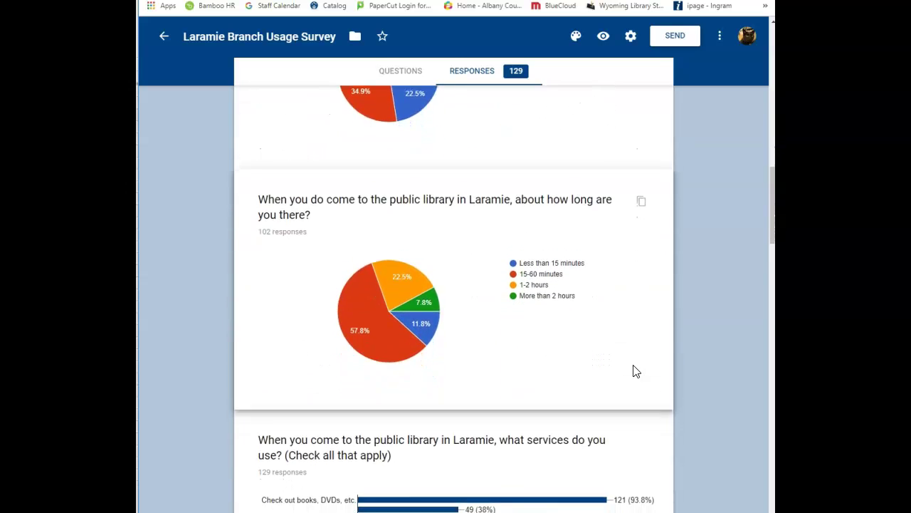
pyautogui.scroll(-3, 636, 371)
pyautogui.scroll(-3, 636, 371)
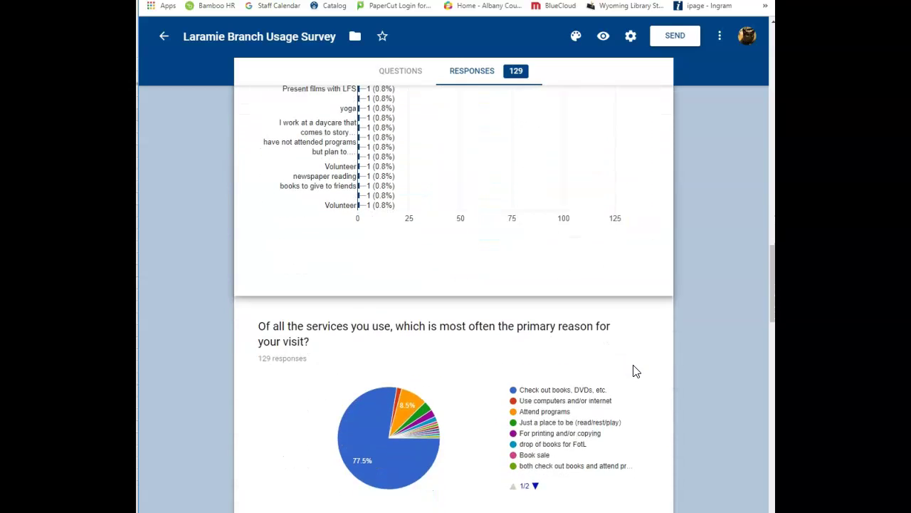
pyautogui.scroll(-3, 636, 371)
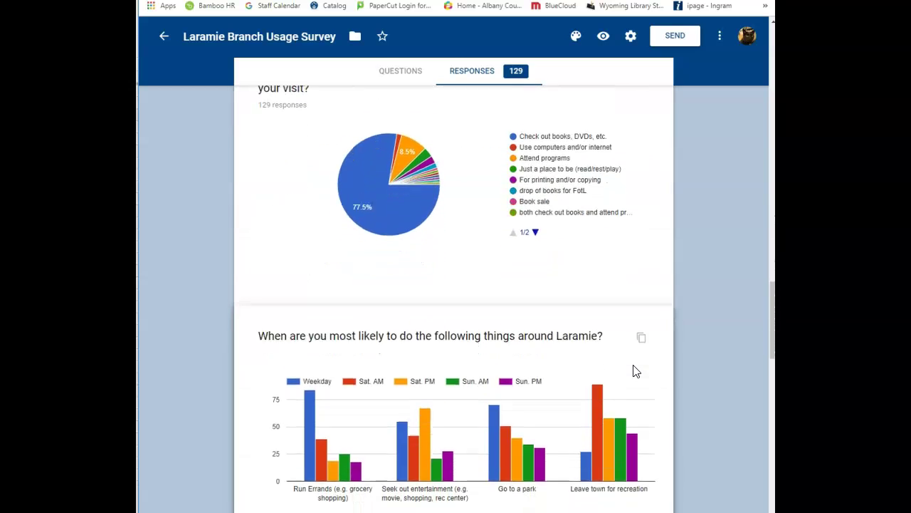
pyautogui.scroll(-2, 636, 371)
pyautogui.scroll(1, 636, 371)
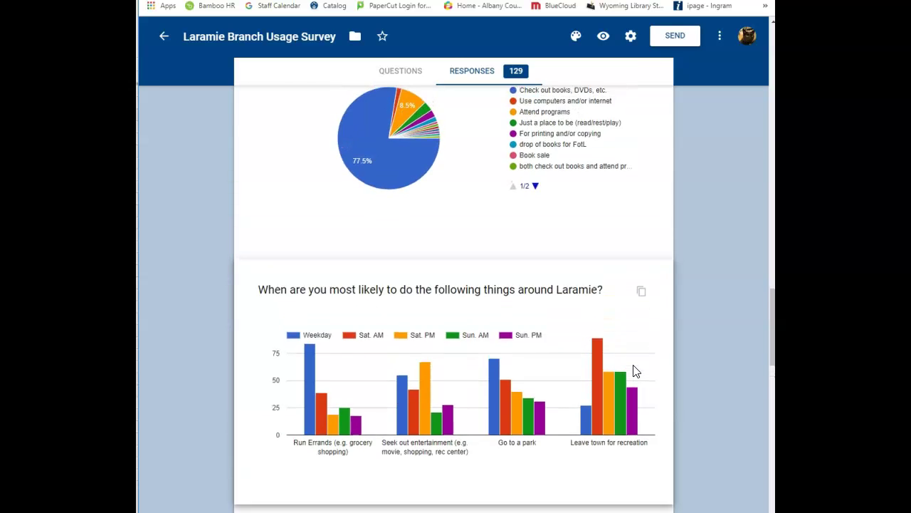
pyautogui.scroll(10, 636, 371)
pyautogui.scroll(8, 636, 371)
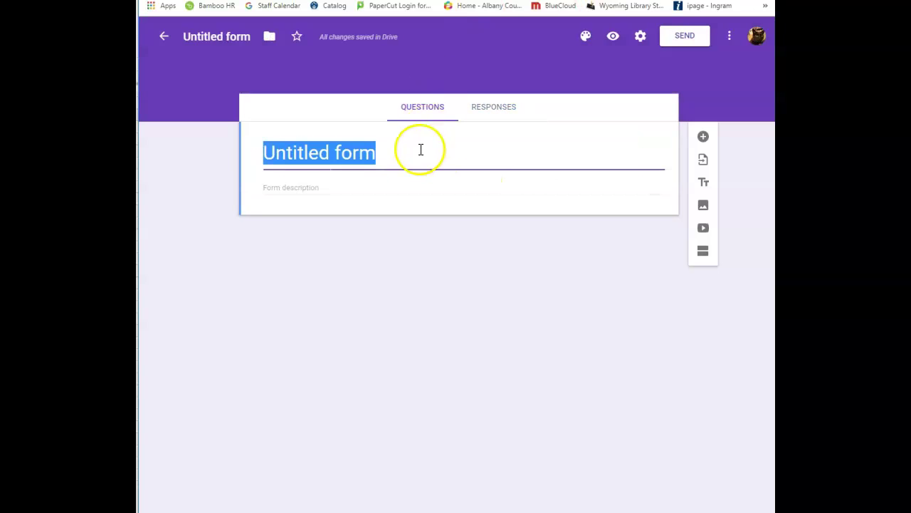
# Title the untitled form "New Form" and add a blank multiple-choice question to it.
pyautogui.write('New')
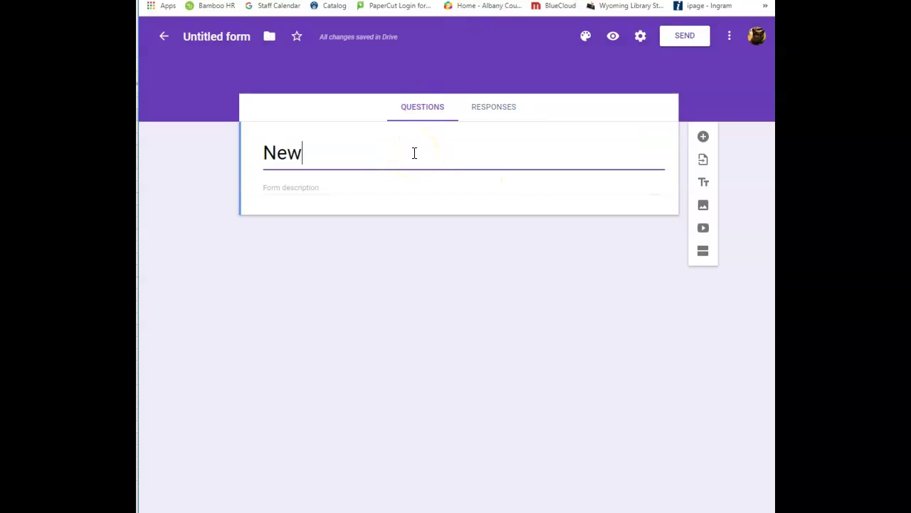
pyautogui.write(' Form')
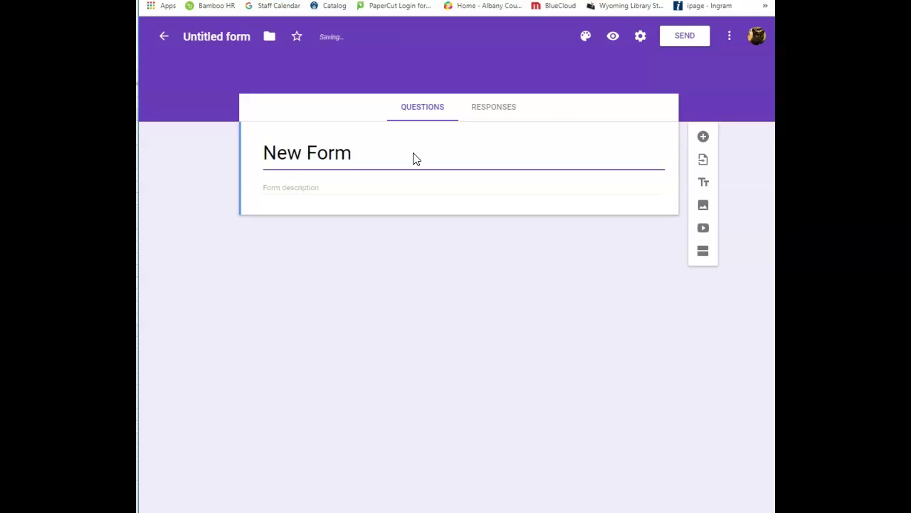
pyautogui.click(704, 137)
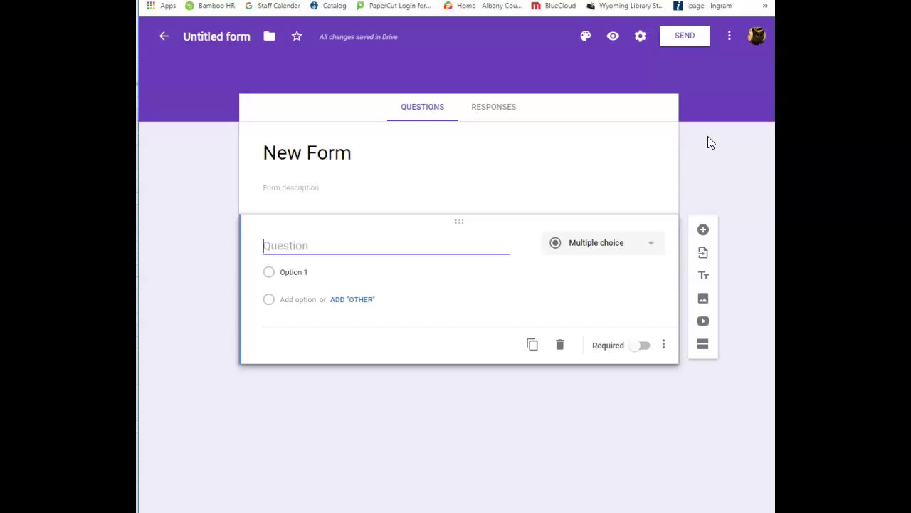
pyautogui.click(722, 146)
# Add an "Other" choice to the multiple-choice question, discarding the extra second option, and make the question required.
pyautogui.click(451, 292)
pyautogui.click(353, 300)
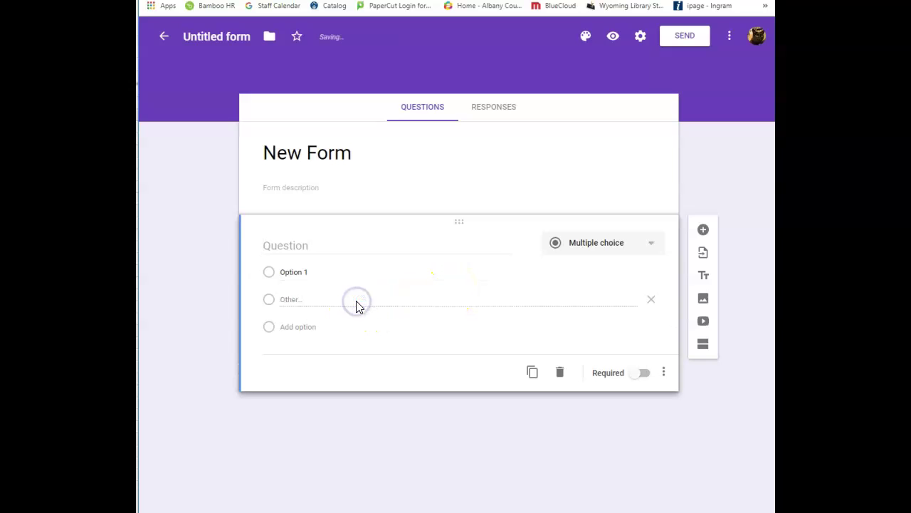
pyautogui.click(301, 326)
pyautogui.click(650, 299)
pyautogui.click(436, 356)
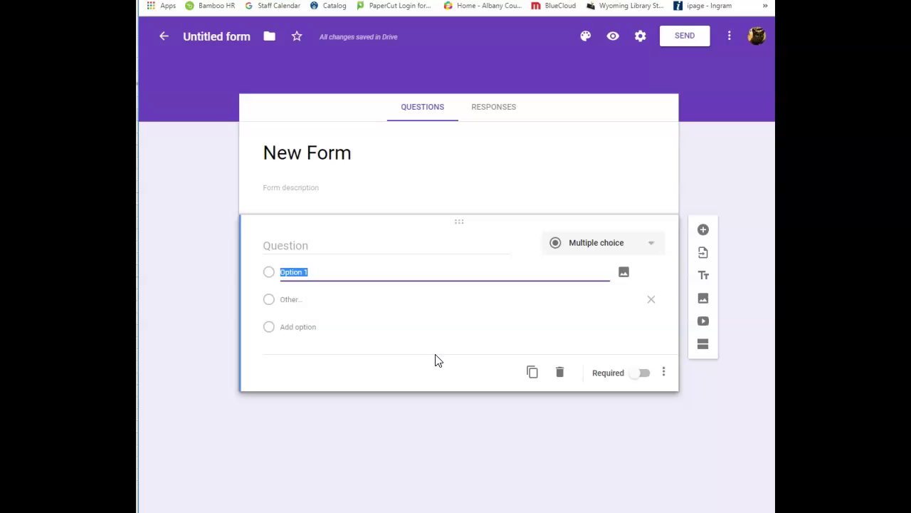
pyautogui.click(638, 375)
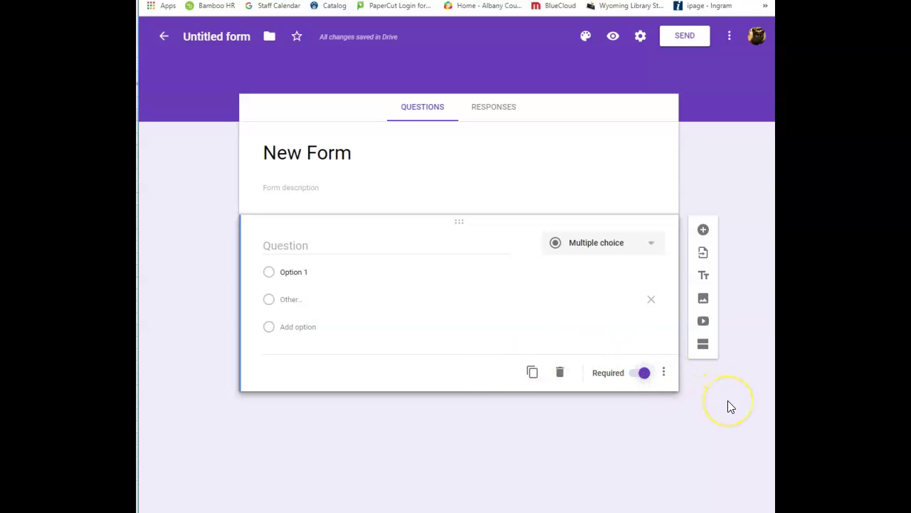
# Add a second question of the Short answer type with the text "do you like pizza".
pyautogui.click(703, 233)
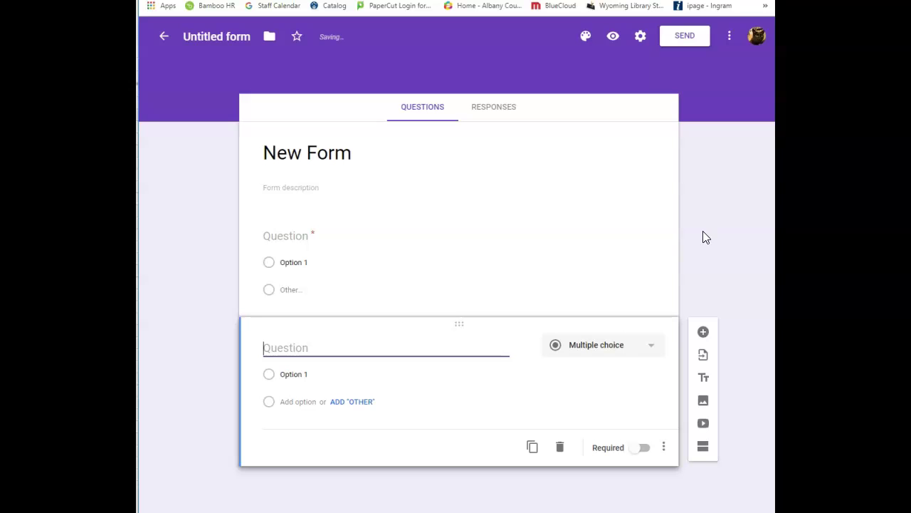
pyautogui.click(653, 351)
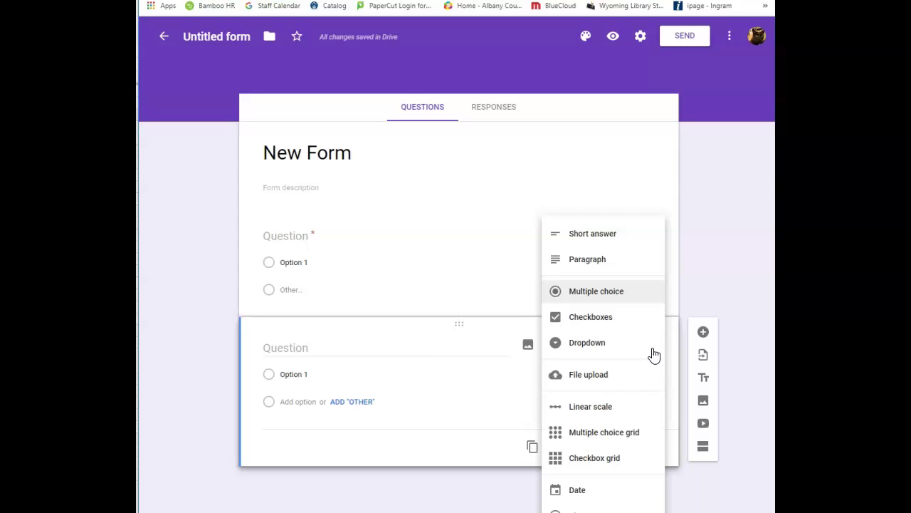
pyautogui.click(609, 236)
pyautogui.click(309, 356)
pyautogui.write('do you like pizza')
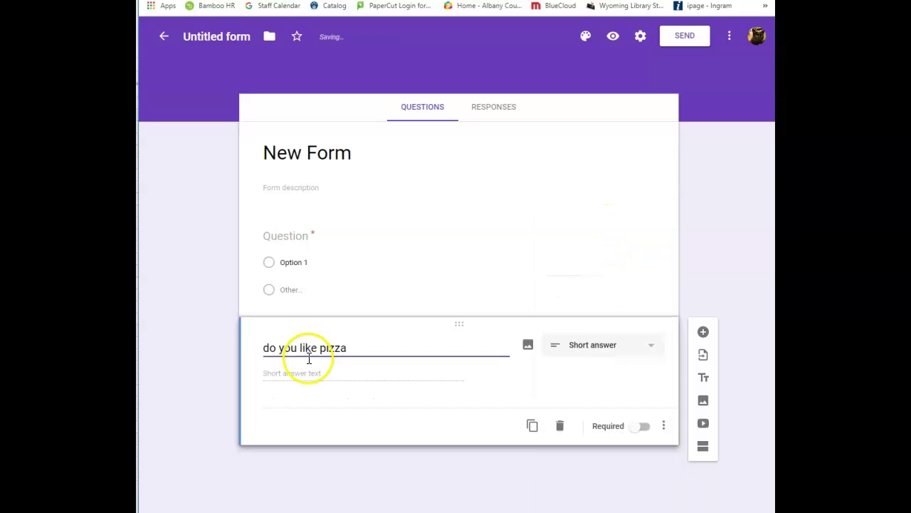
pyautogui.click(298, 376)
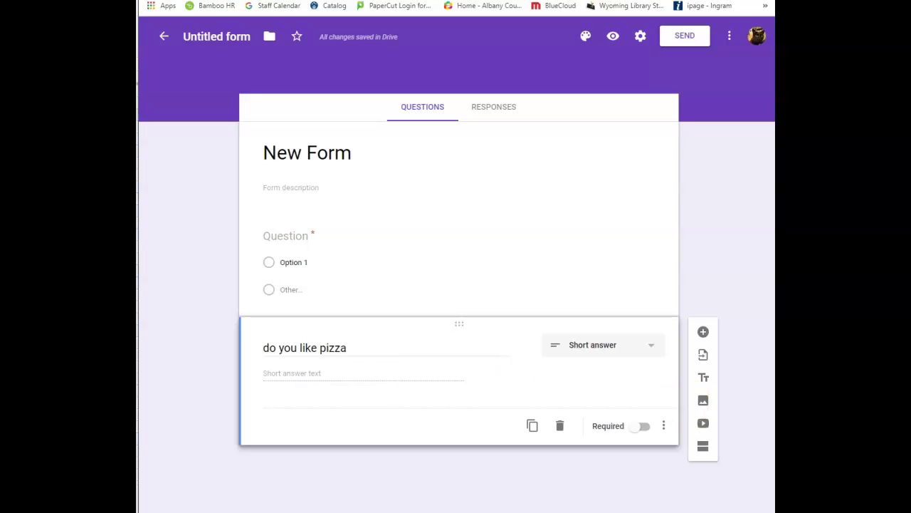
# Add a third question of the Multiple choice grid type with three rows and three columns.
pyautogui.click(702, 335)
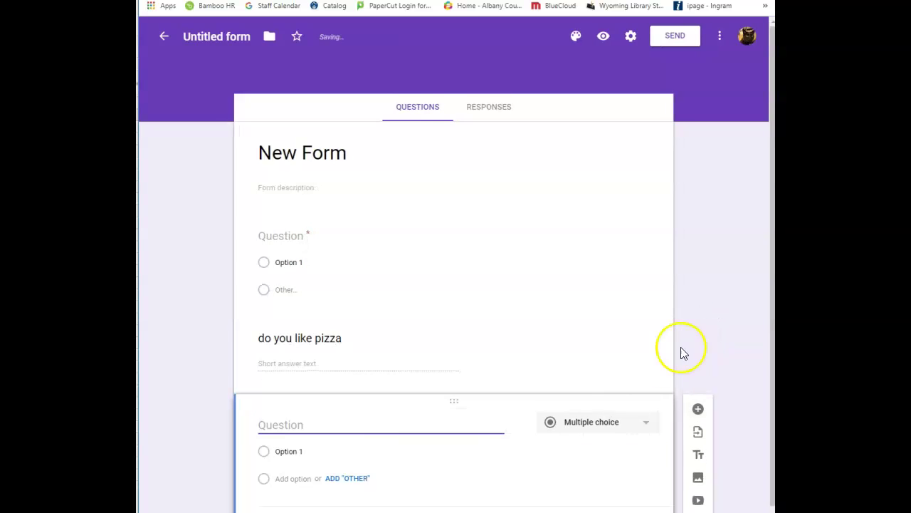
pyautogui.scroll(-1, 606, 439)
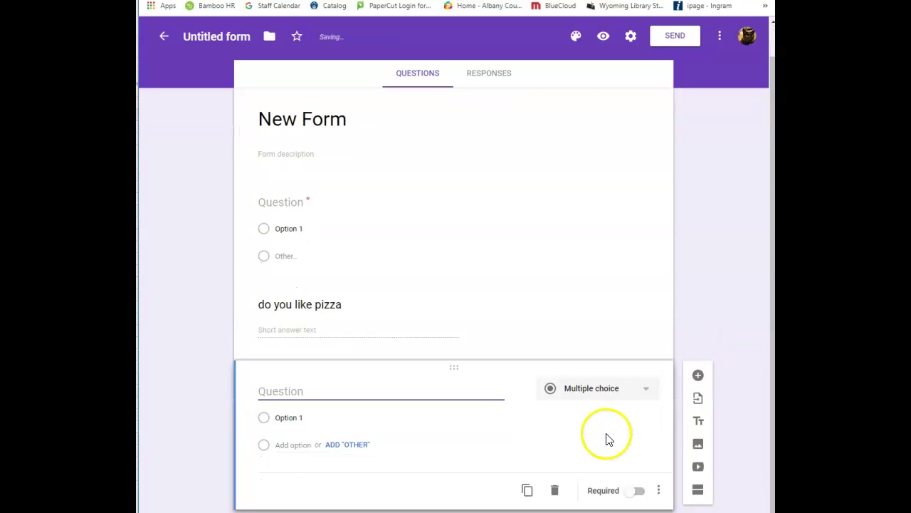
pyautogui.click(647, 390)
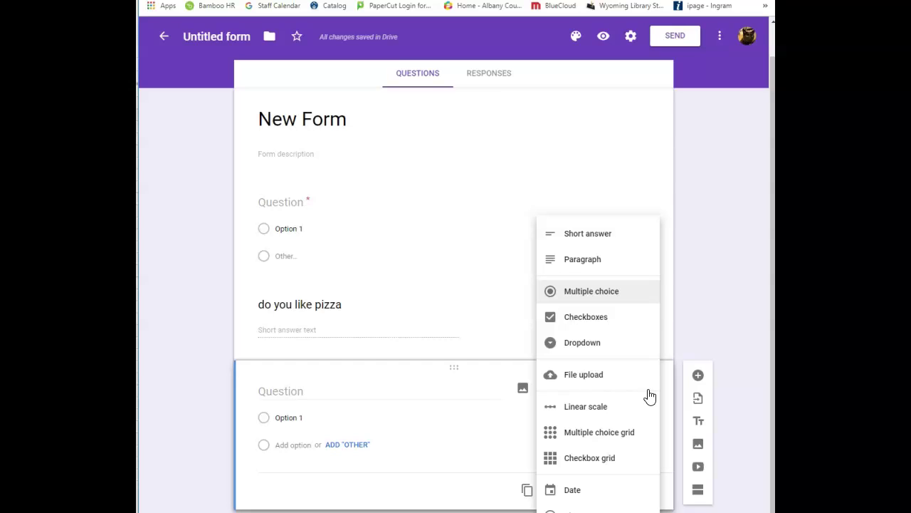
pyautogui.click(603, 435)
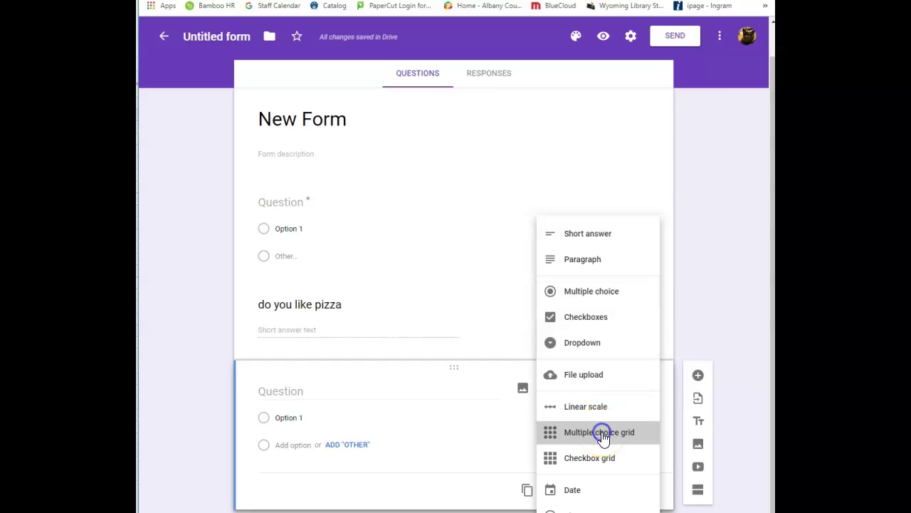
pyautogui.click(289, 445)
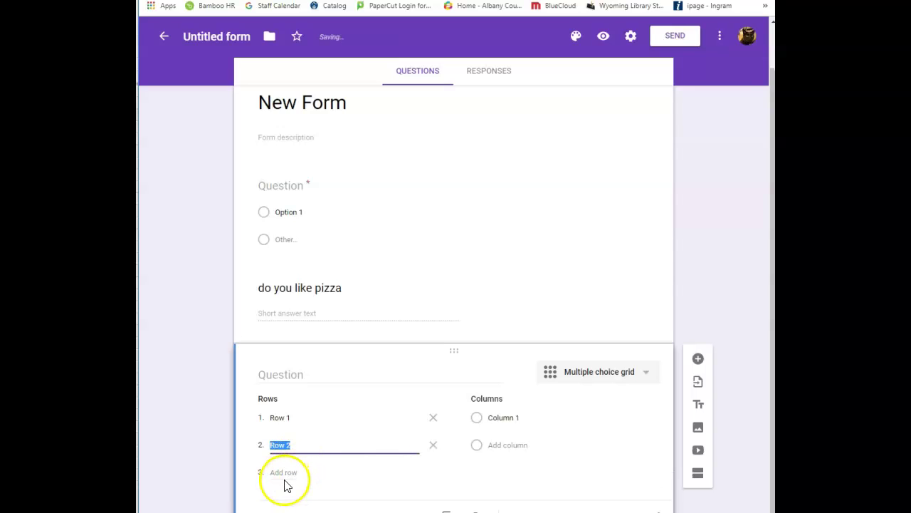
pyautogui.click(289, 474)
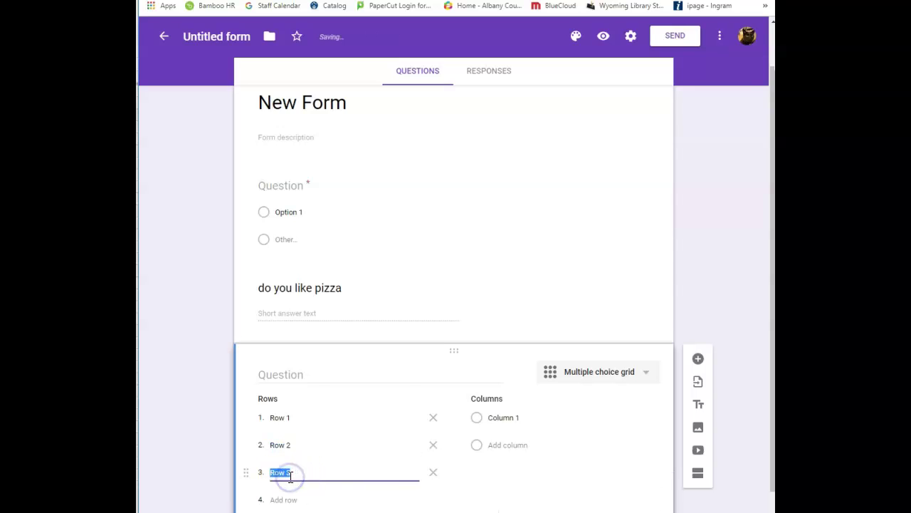
pyautogui.click(514, 445)
pyautogui.click(508, 473)
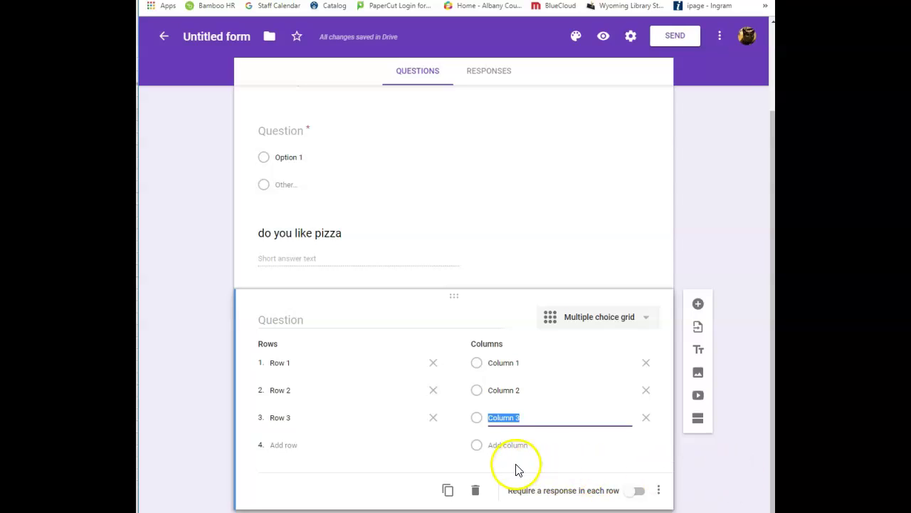
pyautogui.click(336, 316)
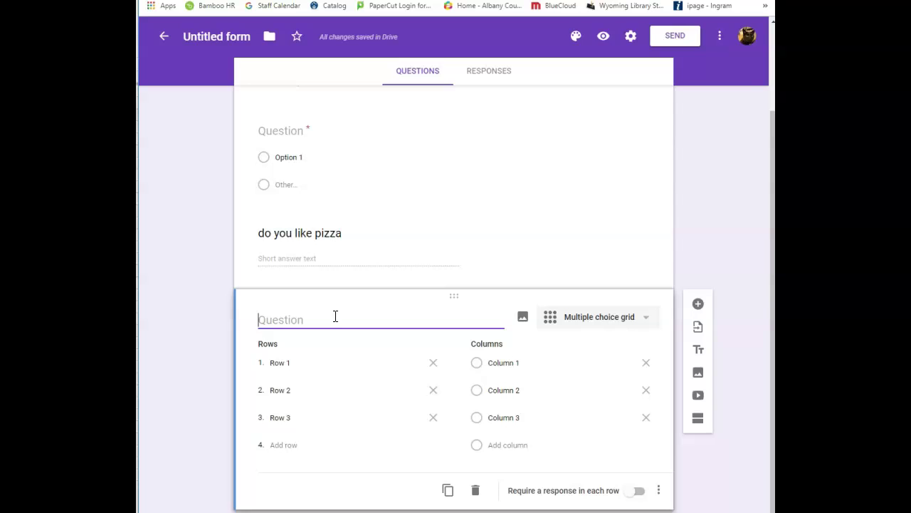
pyautogui.click(728, 186)
pyautogui.scroll(2, 729, 186)
pyautogui.scroll(-1, 728, 185)
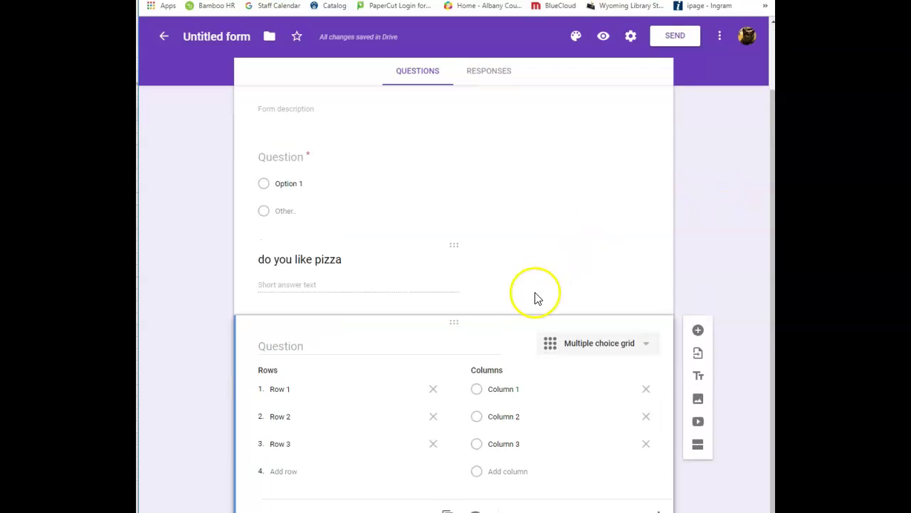
# Reorder the questions so the multiple choice grid comes first, the required multiple-choice question second, and "do you like pizza" last.
pyautogui.moveTo(435, 325); pyautogui.dragTo(428, 263)
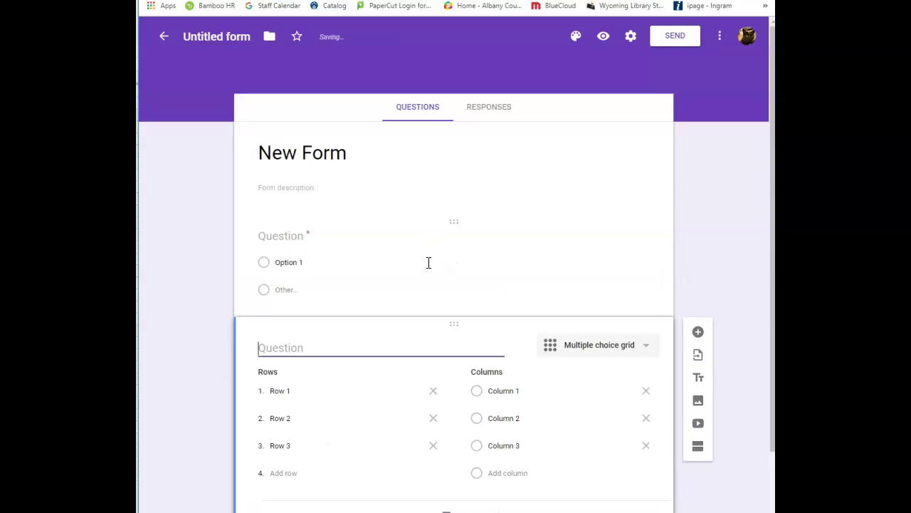
pyautogui.moveTo(454, 231); pyautogui.dragTo(429, 469)
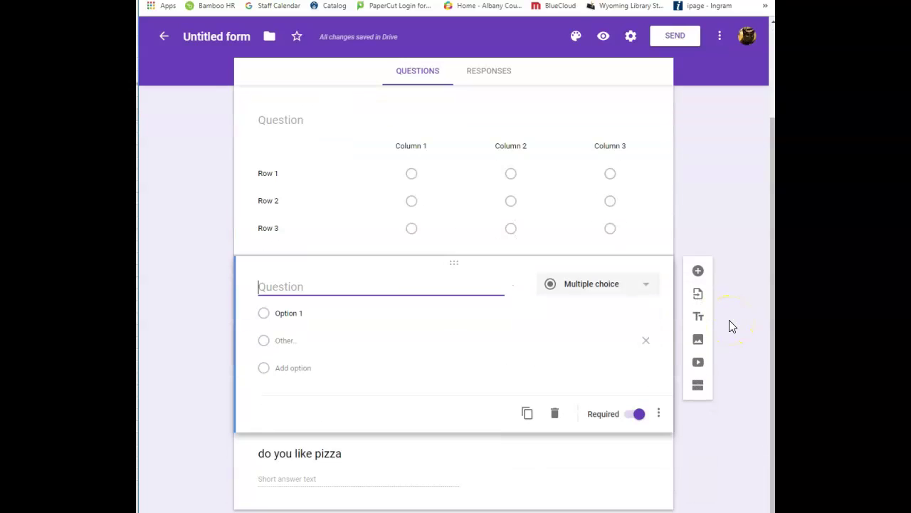
pyautogui.scroll(1, 729, 321)
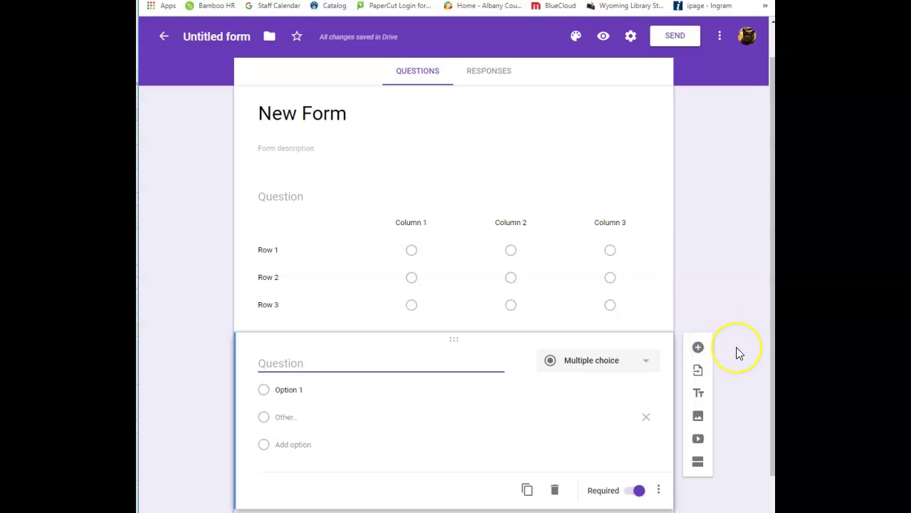
pyautogui.scroll(1, 737, 348)
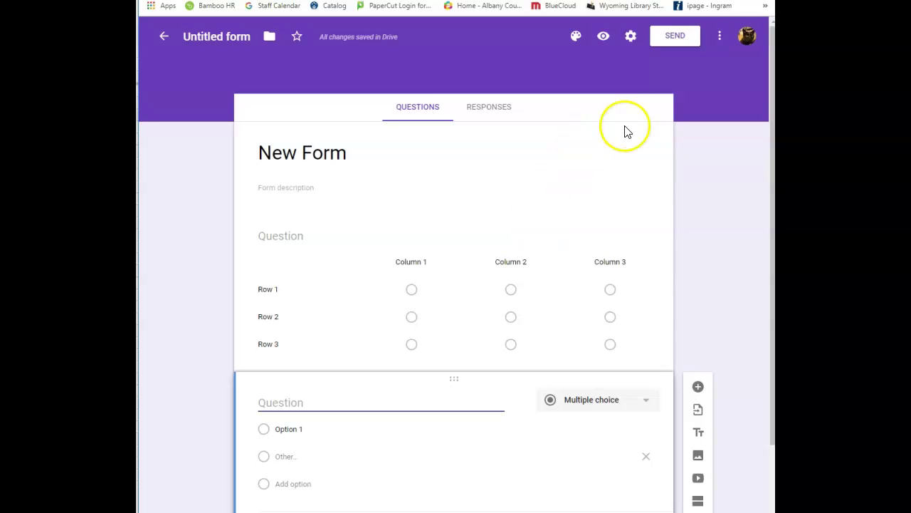
# In the form settings, try collecting email addresses with response receipts, and clear both options again.
pyautogui.click(631, 37)
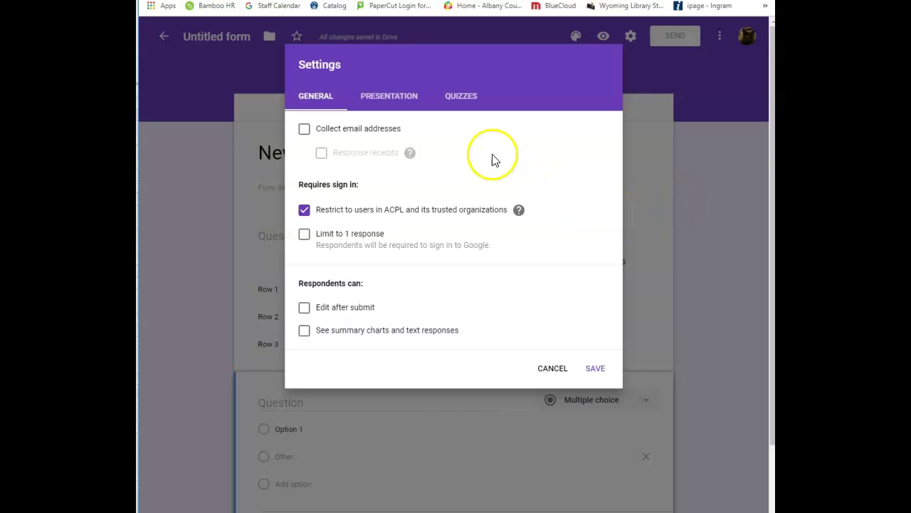
pyautogui.click(305, 129)
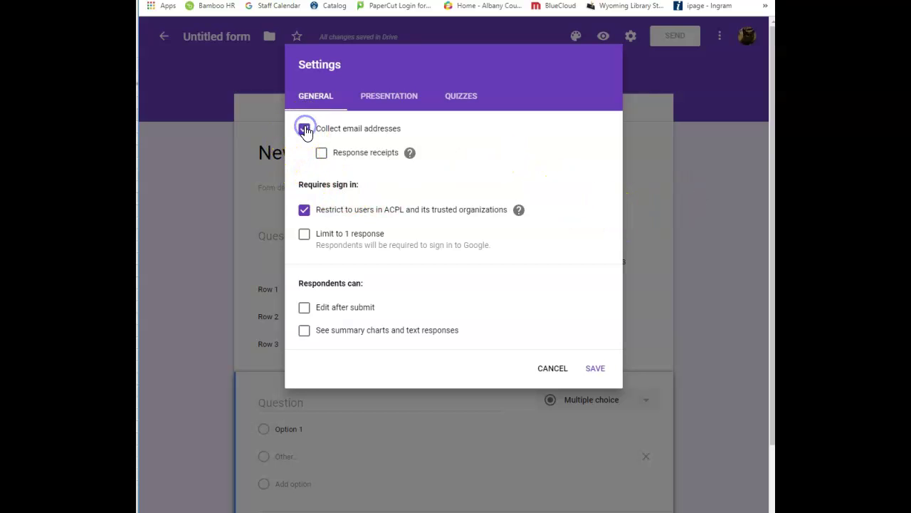
pyautogui.click(321, 155)
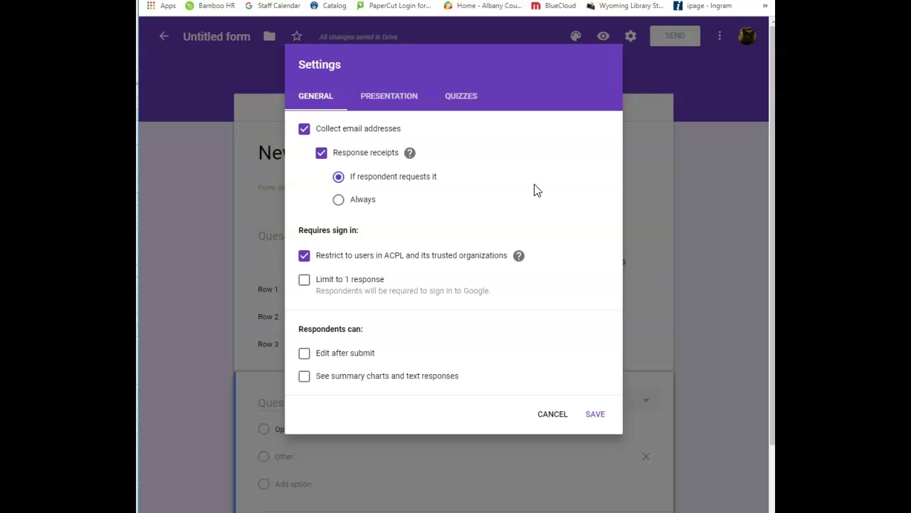
pyautogui.click(322, 152)
pyautogui.click(304, 128)
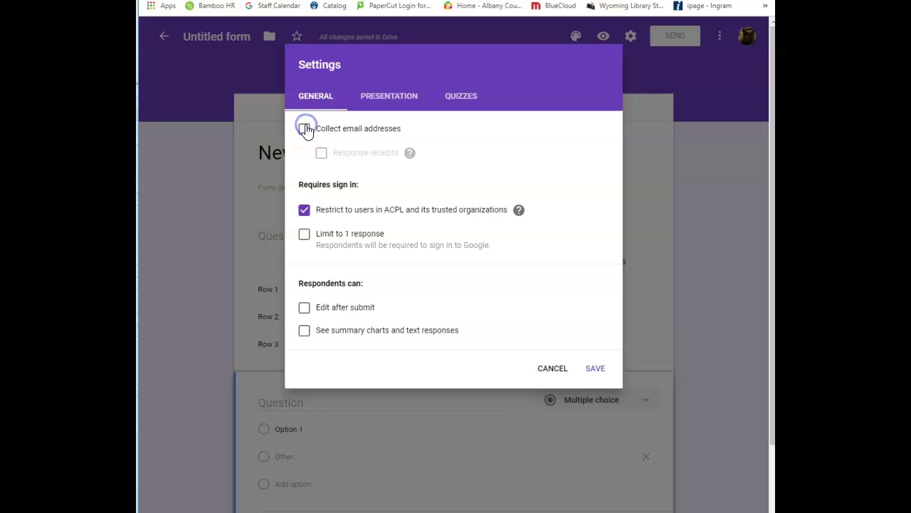
# Try making the form a quiz in the settings, switching grade release to after manual review and back to immediately after each submission.
pyautogui.click(464, 98)
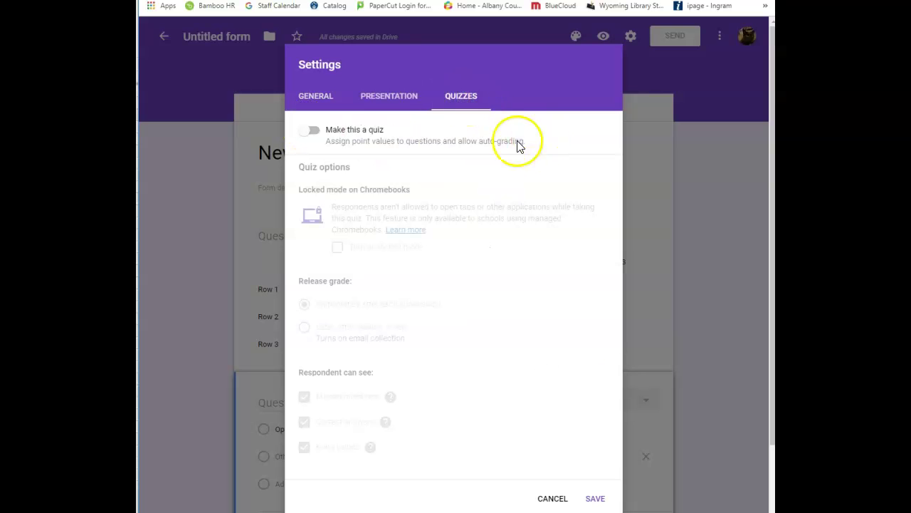
pyautogui.click(310, 135)
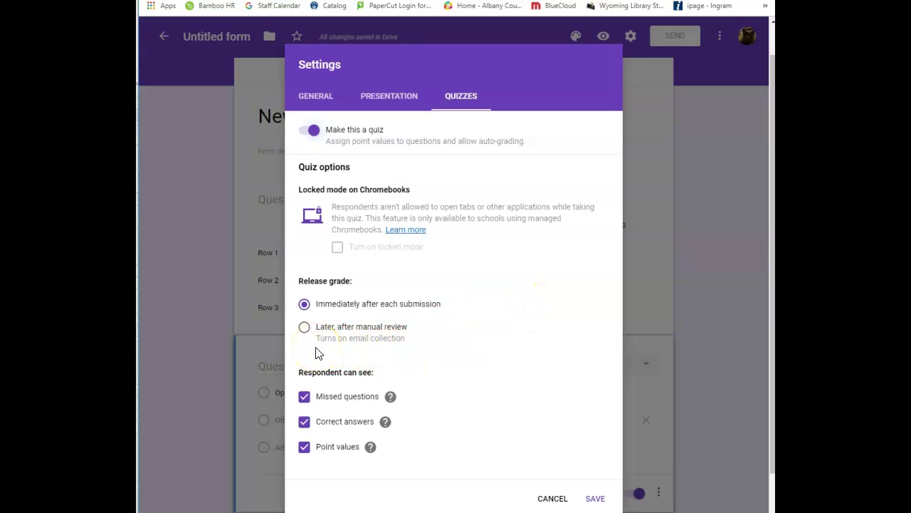
pyautogui.click(304, 330)
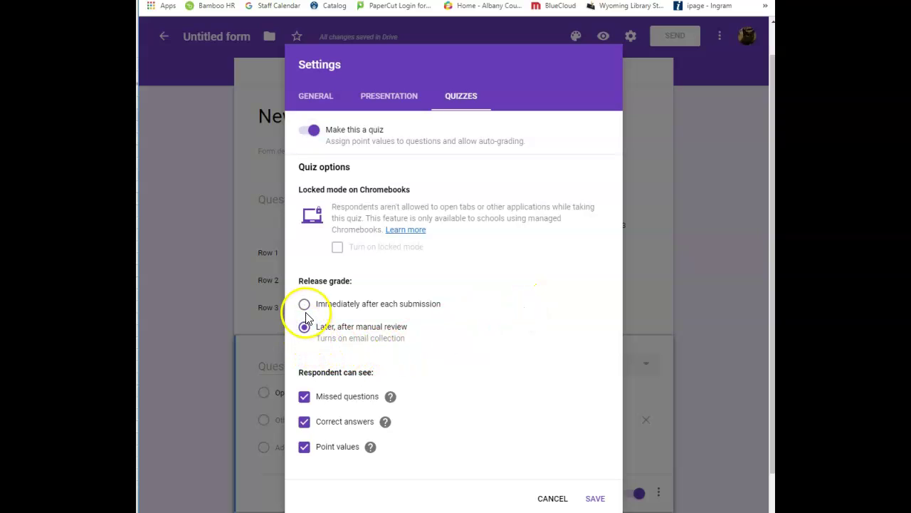
pyautogui.click(305, 310)
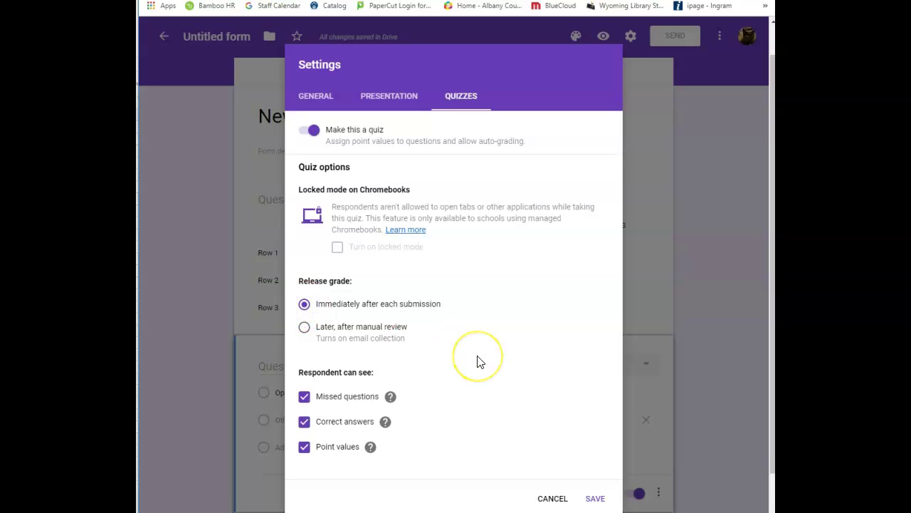
pyautogui.scroll(-1, 478, 362)
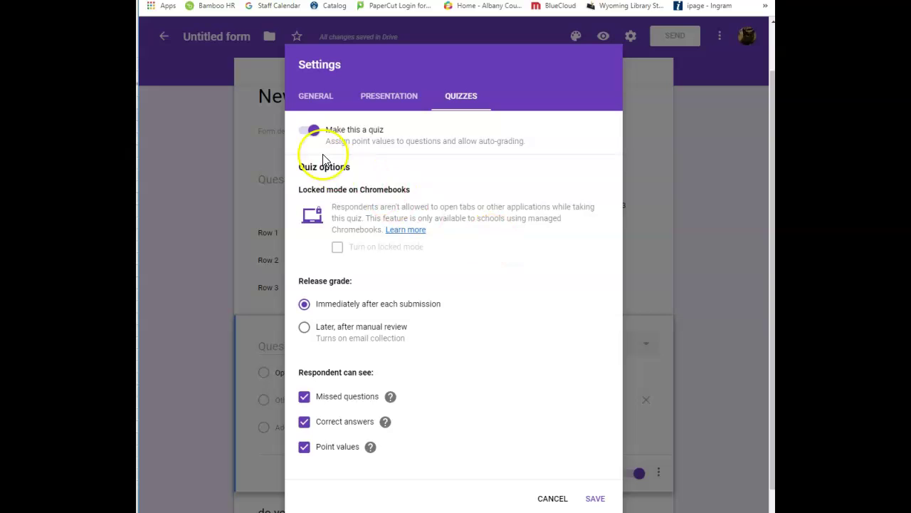
# Review the form's general and presentation settings, and close the settings without saving.
pyautogui.click(316, 100)
pyautogui.click(394, 101)
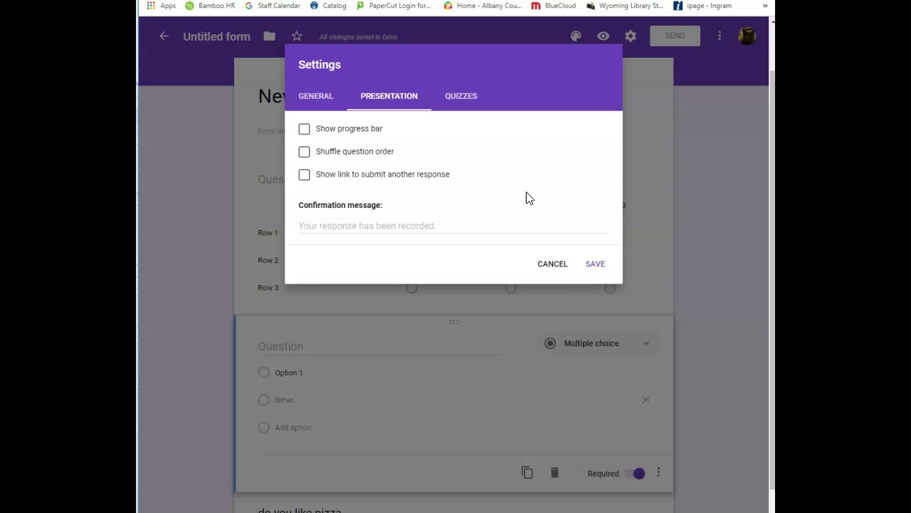
pyautogui.click(560, 268)
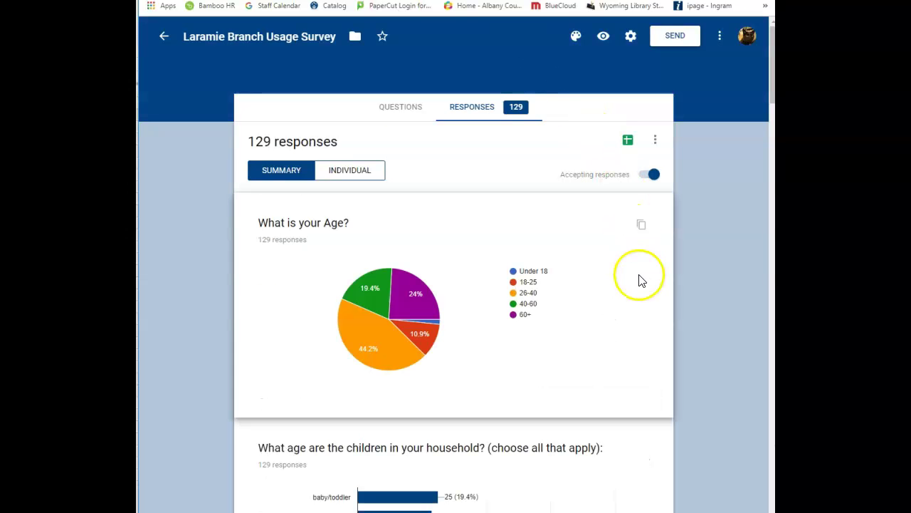
# Examine the summary charts of the Laramie Branch Usage Survey responses, from respondent age through the library use and activity timing questions.
pyautogui.scroll(-1, 715, 298)
pyautogui.scroll(-5, 715, 298)
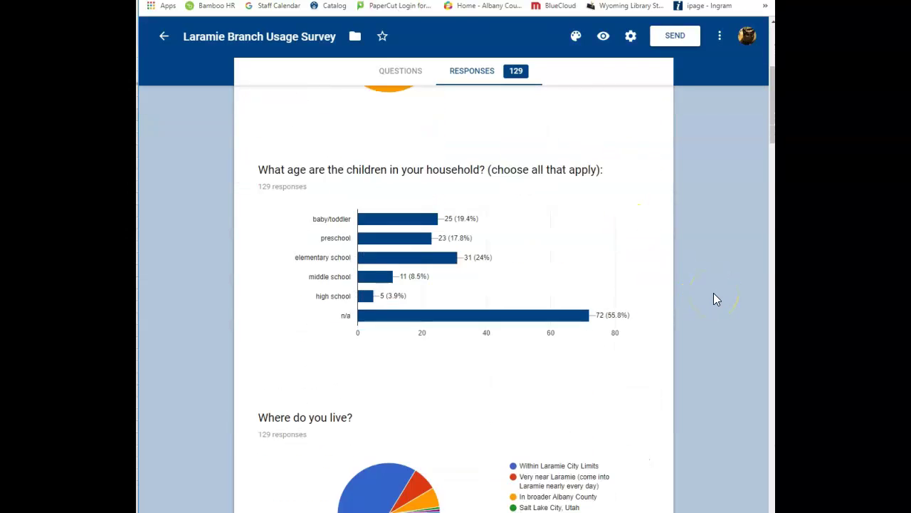
pyautogui.scroll(-3, 713, 293)
pyautogui.click(686, 311)
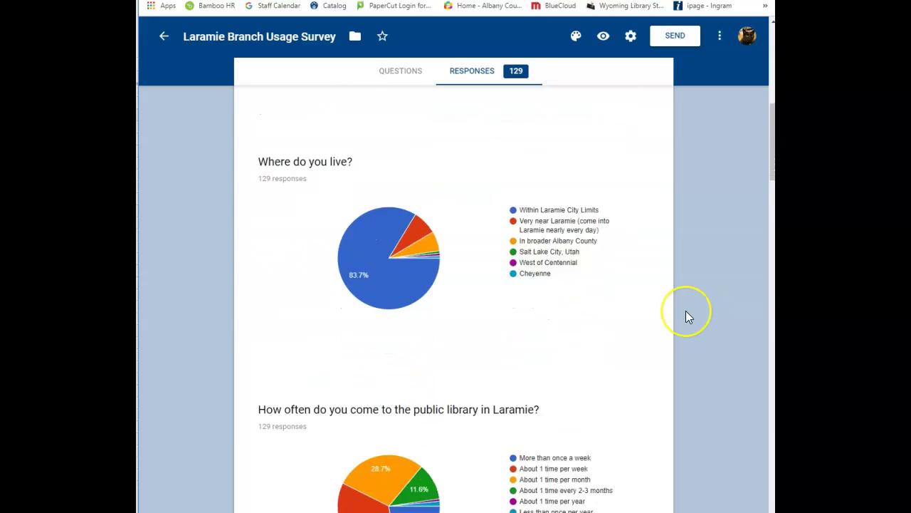
pyautogui.scroll(-2, 686, 311)
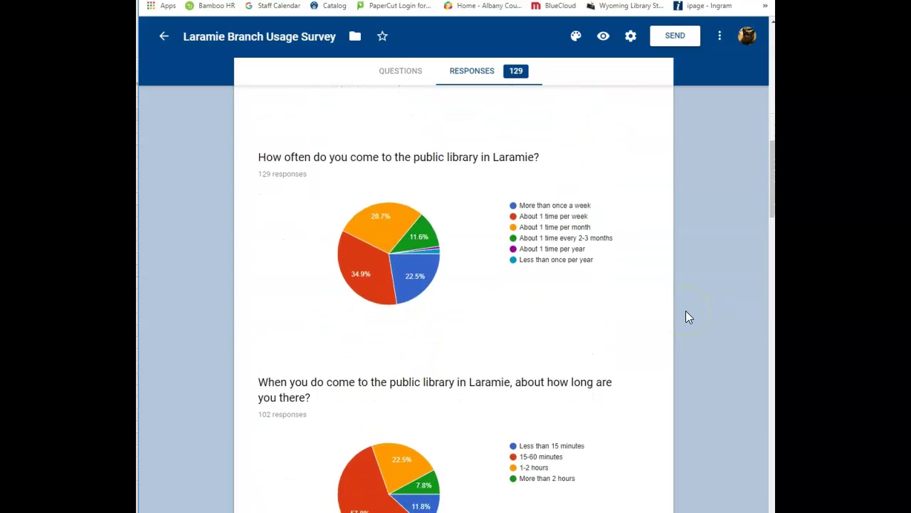
pyautogui.scroll(-1, 685, 311)
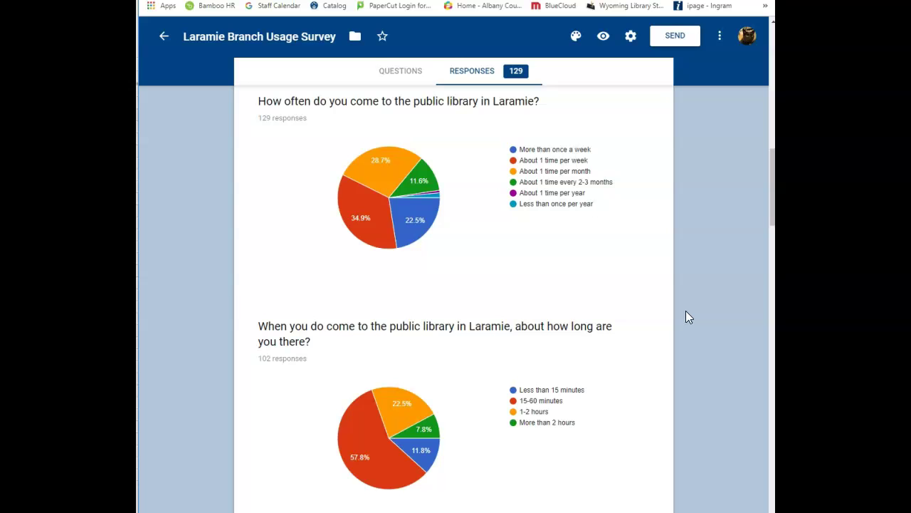
pyautogui.scroll(-3, 686, 311)
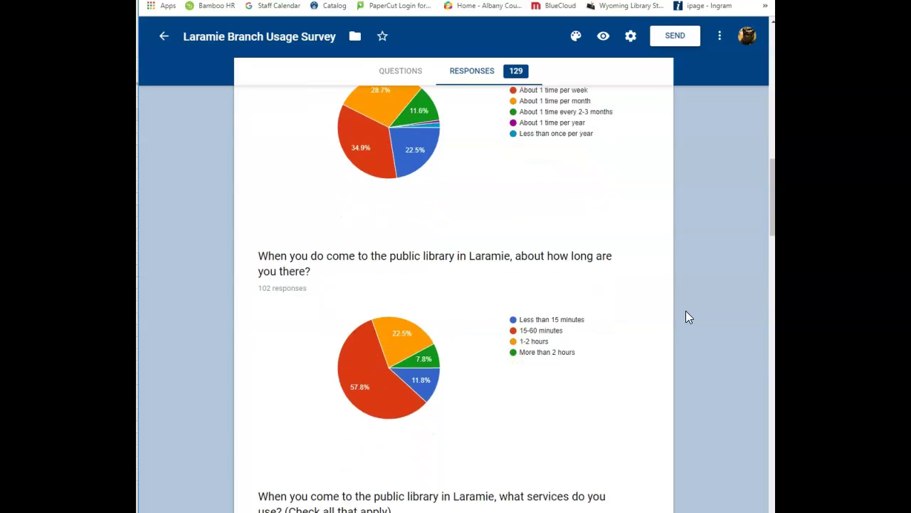
pyautogui.scroll(-2, 686, 311)
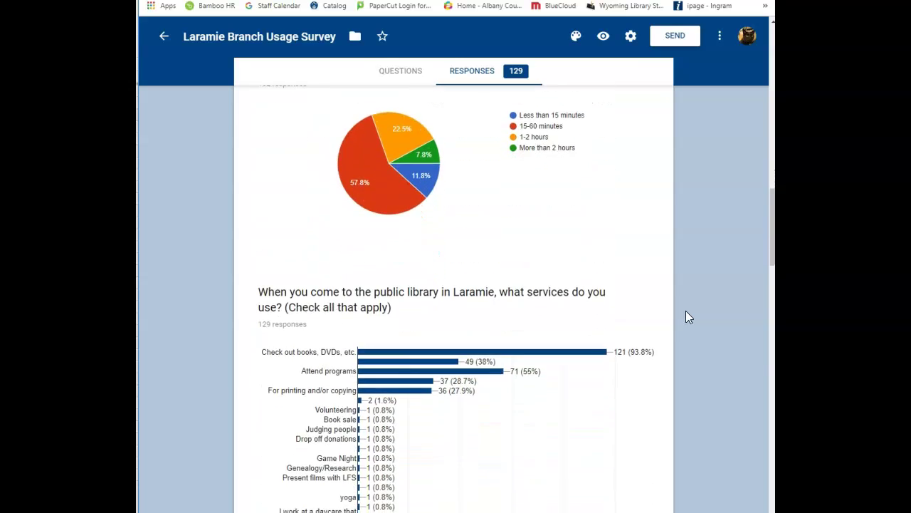
pyautogui.scroll(-4, 687, 316)
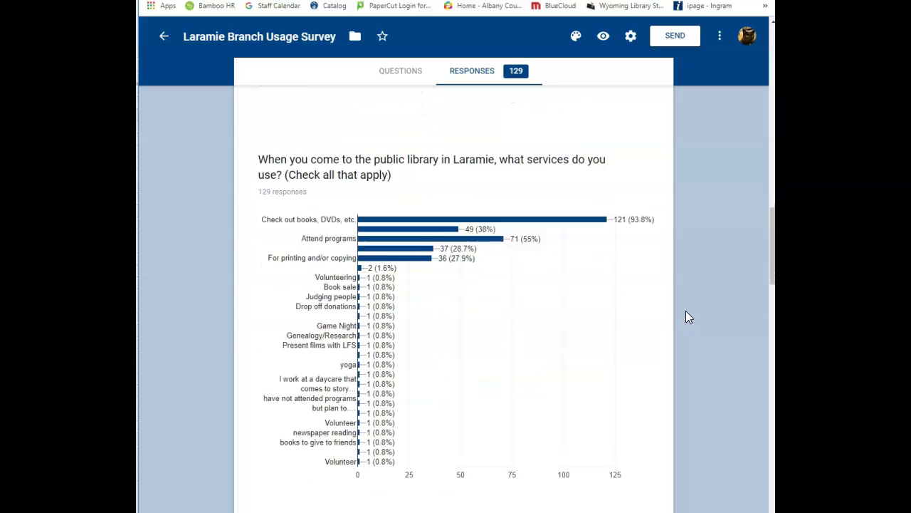
pyautogui.scroll(-4, 687, 317)
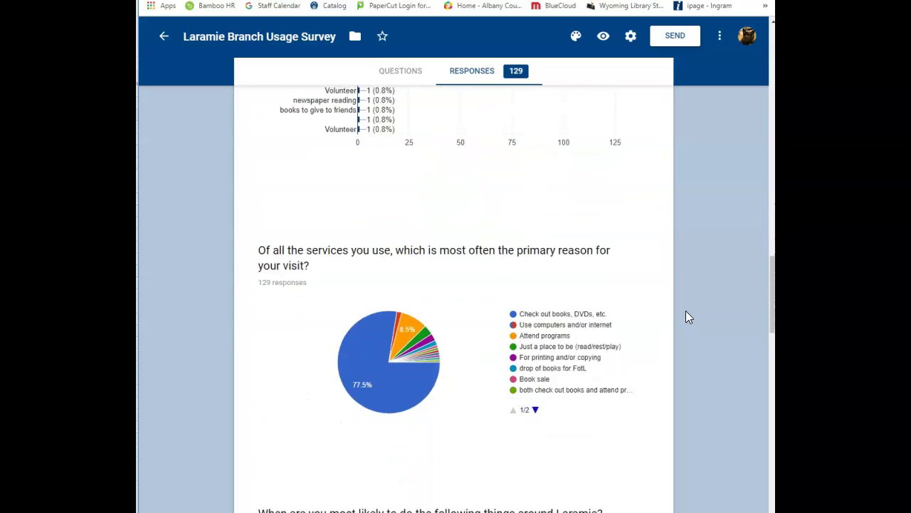
pyautogui.scroll(-1, 686, 317)
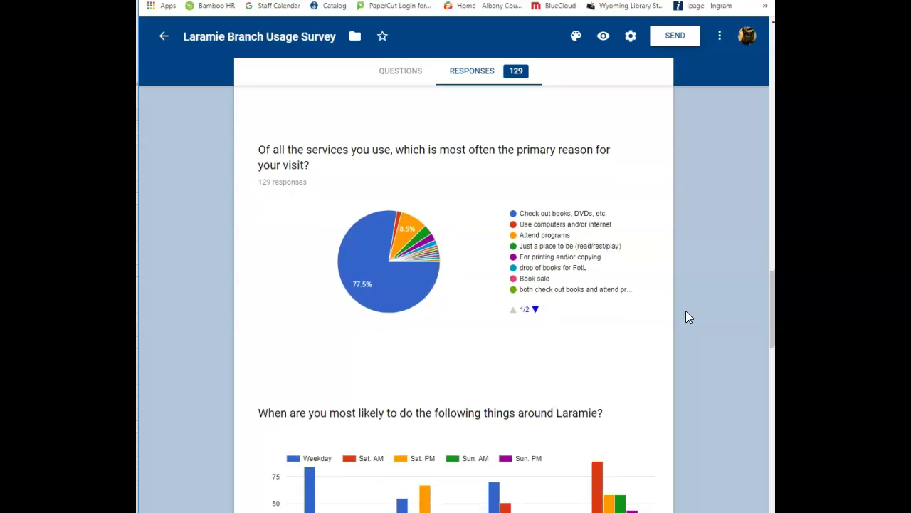
pyautogui.scroll(-1, 686, 317)
pyautogui.scroll(-2, 687, 317)
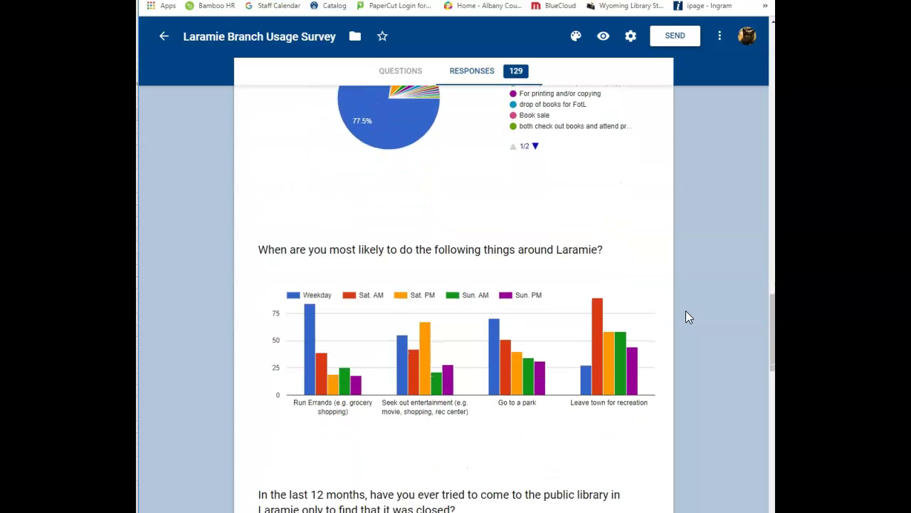